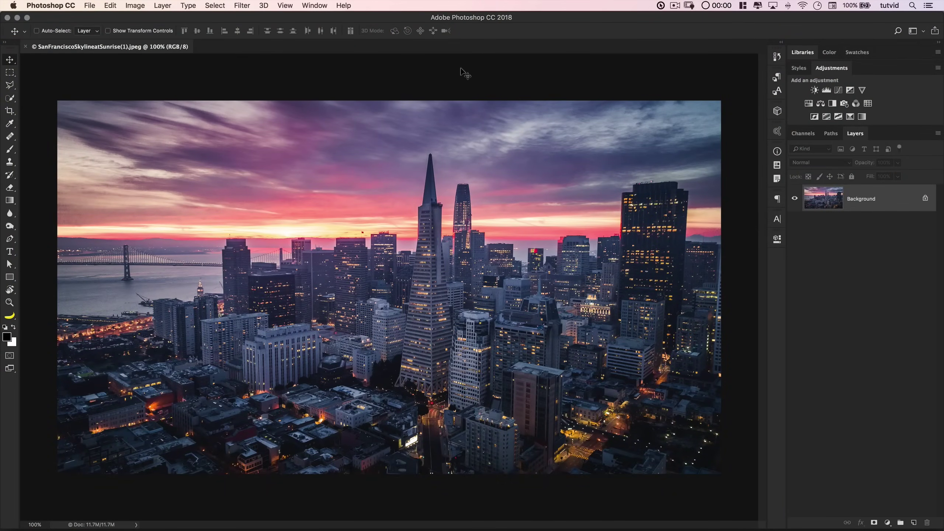
Step: Preview a darker black point in Levels, then convert the photo layer to a smart object
click(130, 6)
mouse_move(152, 31)
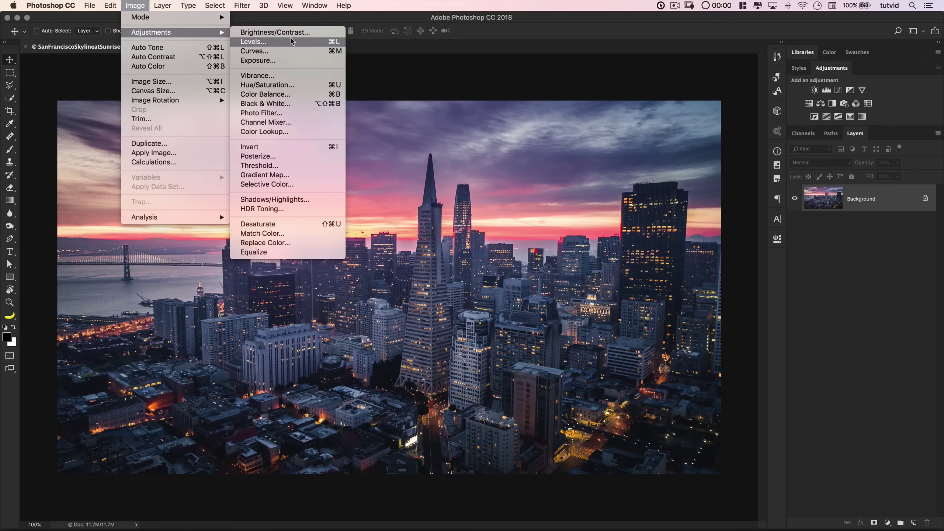
click(290, 42)
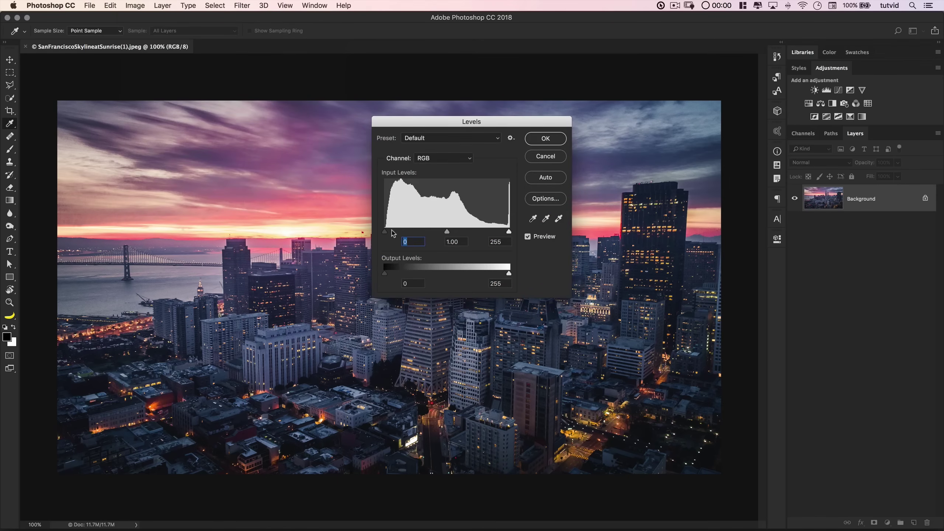
drag(384, 233, 436, 235)
drag(495, 127, 668, 202)
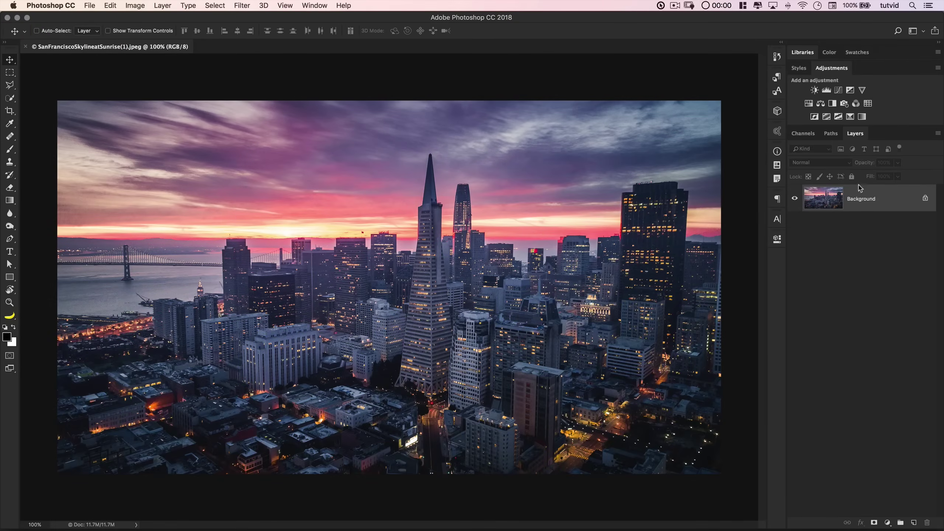
right_click(861, 198)
click(803, 259)
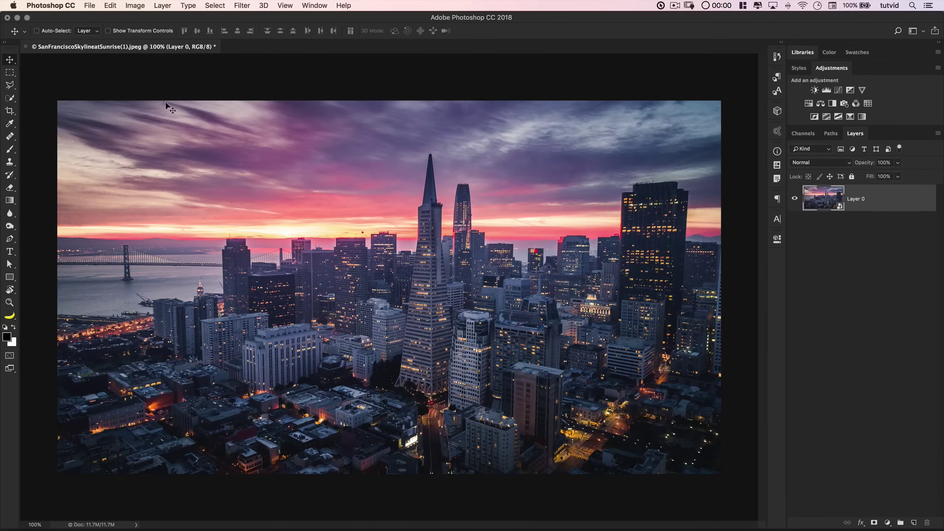
Step: Apply a heavy midtone-darkening Levels smart filter to the smart object
click(146, 7)
mouse_move(151, 33)
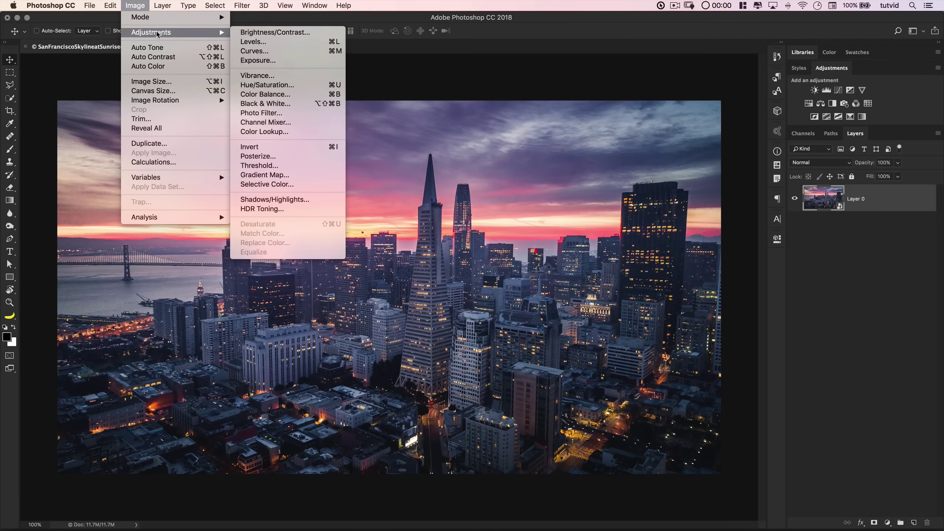
click(255, 42)
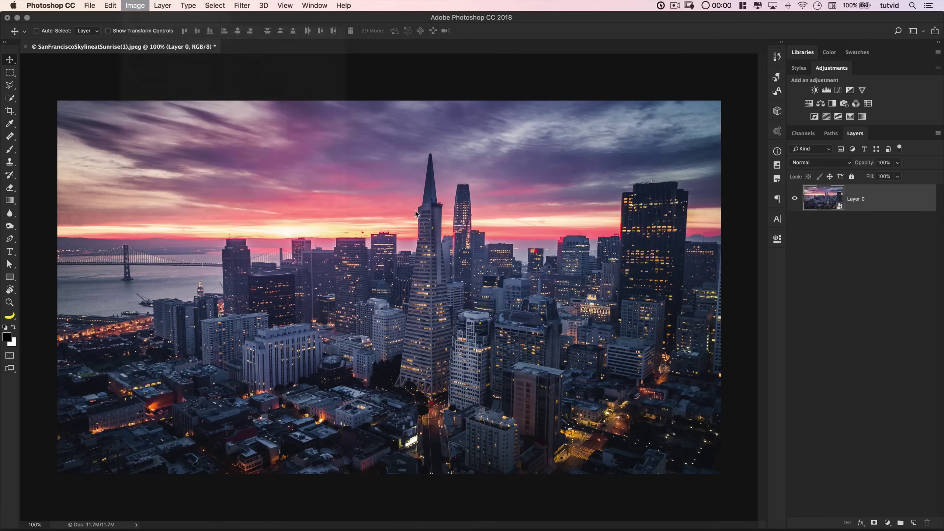
mouse_move(447, 237)
mouse_down()
mouse_move(546, 163)
mouse_move(569, 132)
mouse_move(934, 207)
mouse_up()
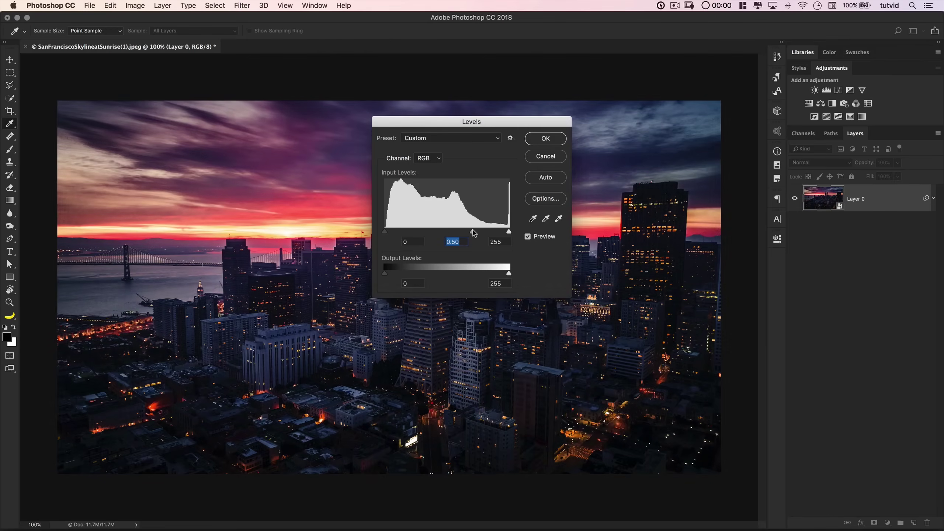
click(561, 138)
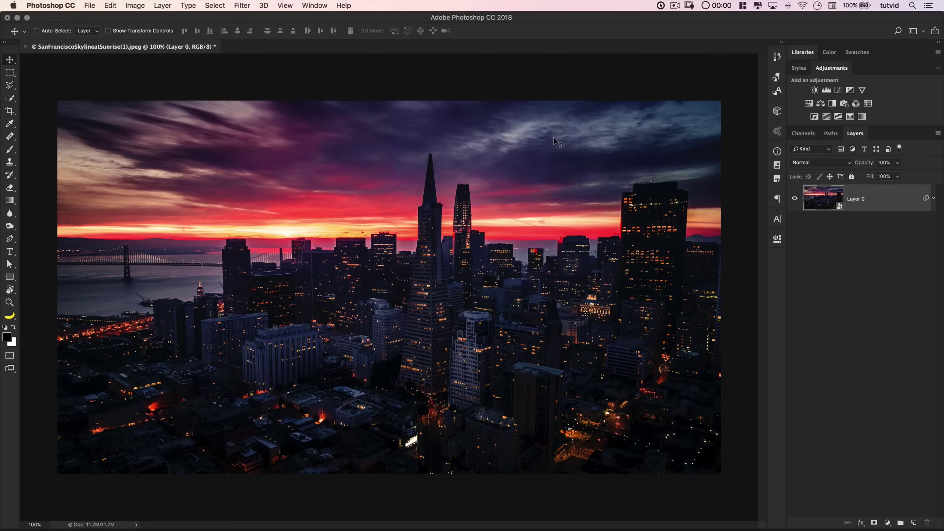
click(933, 197)
double_click(835, 242)
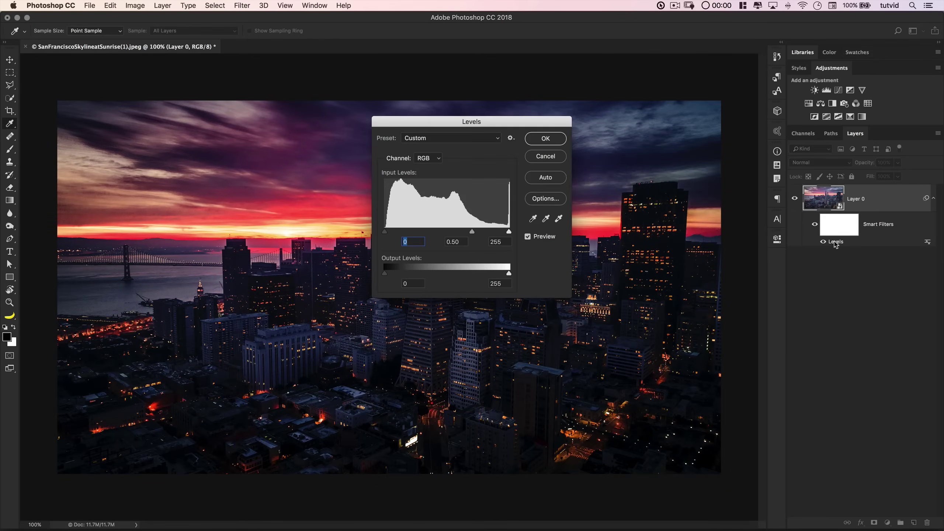
click(556, 141)
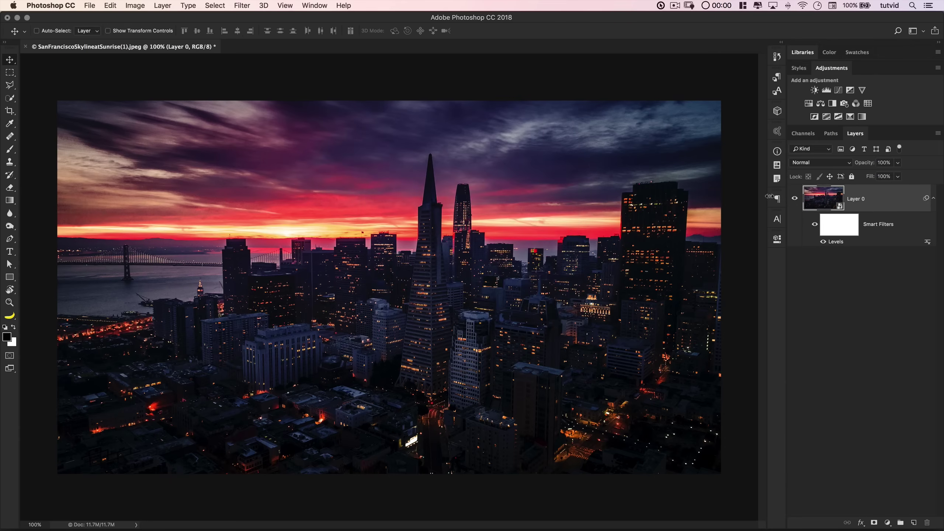
Step: Fade the Levels smart filter to 40% opacity, then undo the filter
double_click(927, 243)
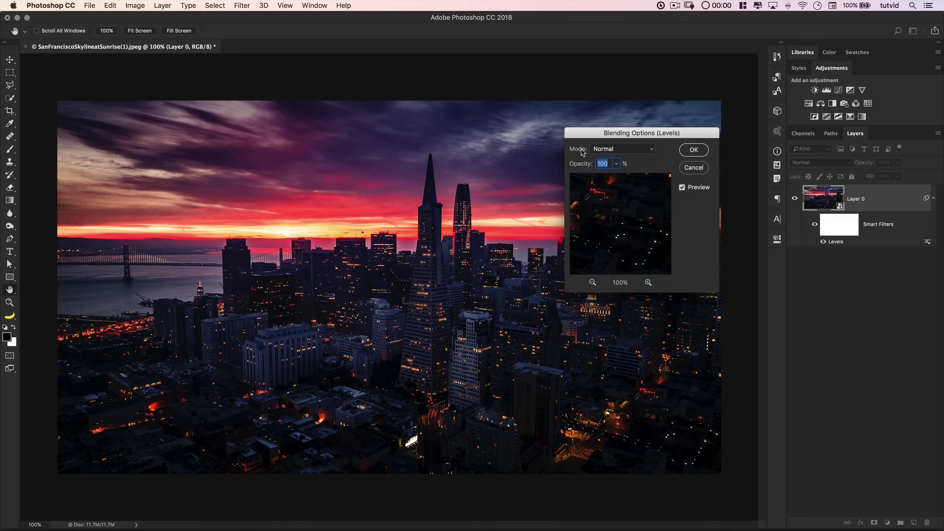
click(618, 164)
drag(611, 179, 590, 180)
click(695, 151)
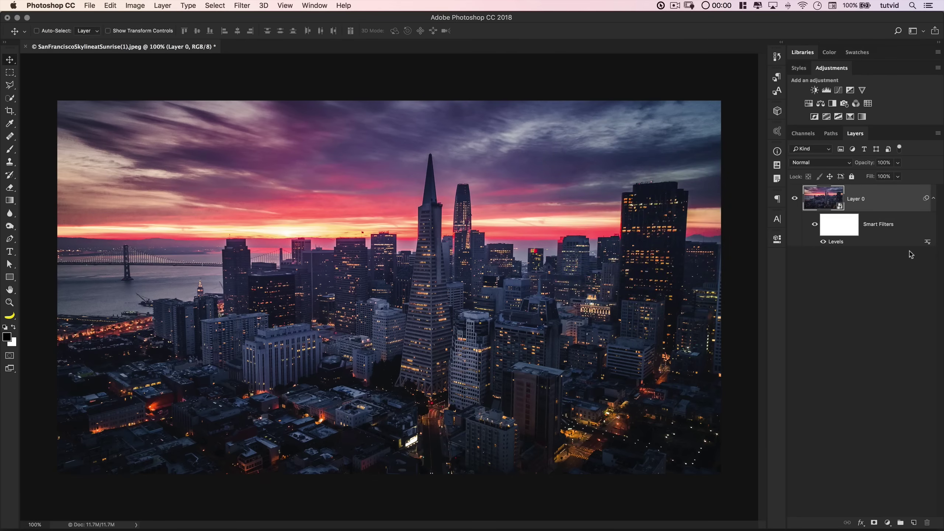
key(ctrl+alt+z)
Step: Undo back to the original Background and add a Levels adjustment layer above it
key(ctrl+alt+z)
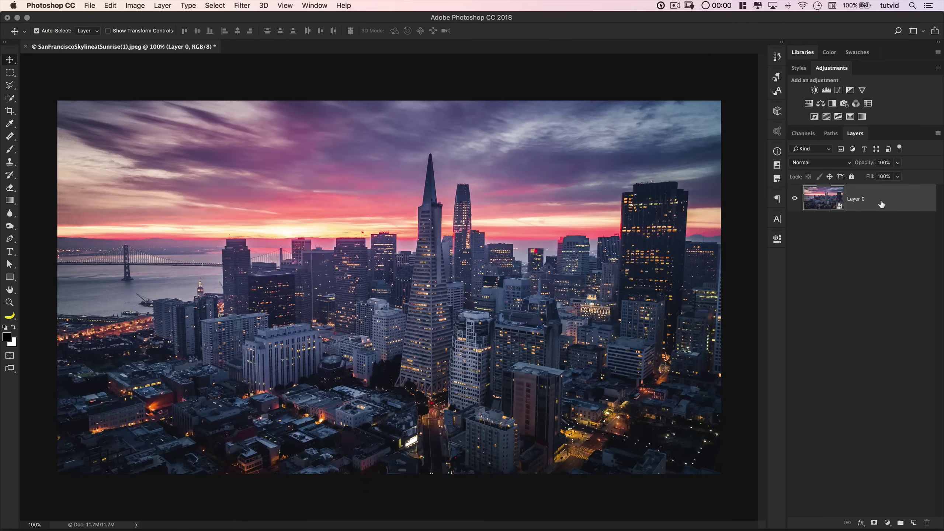
key(ctrl+alt+z)
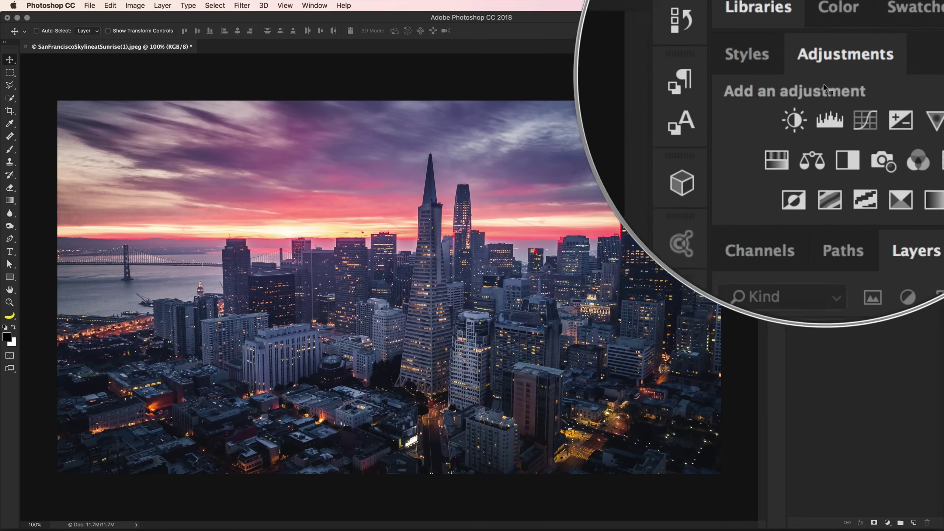
click(826, 91)
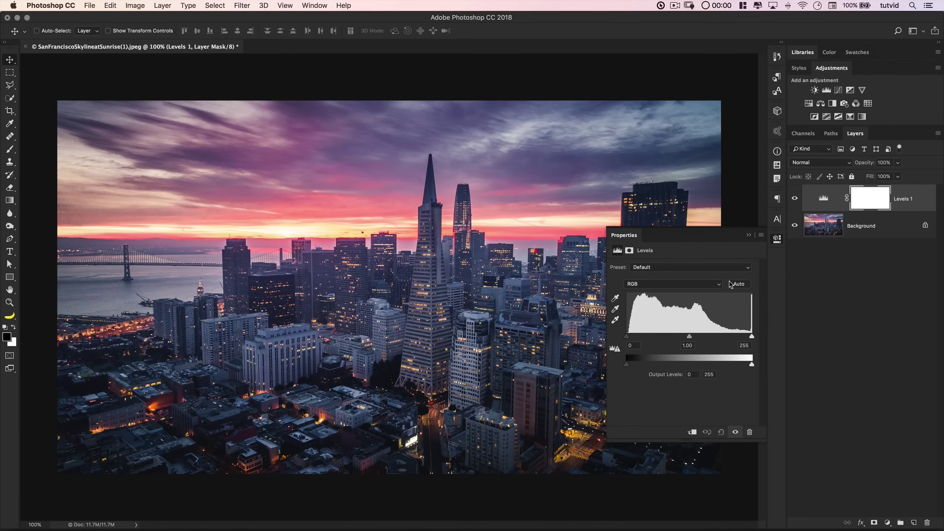
Step: Raise the Levels 1 black point, lower the white point, then reset to defaults
drag(664, 234, 310, 141)
drag(274, 249, 300, 252)
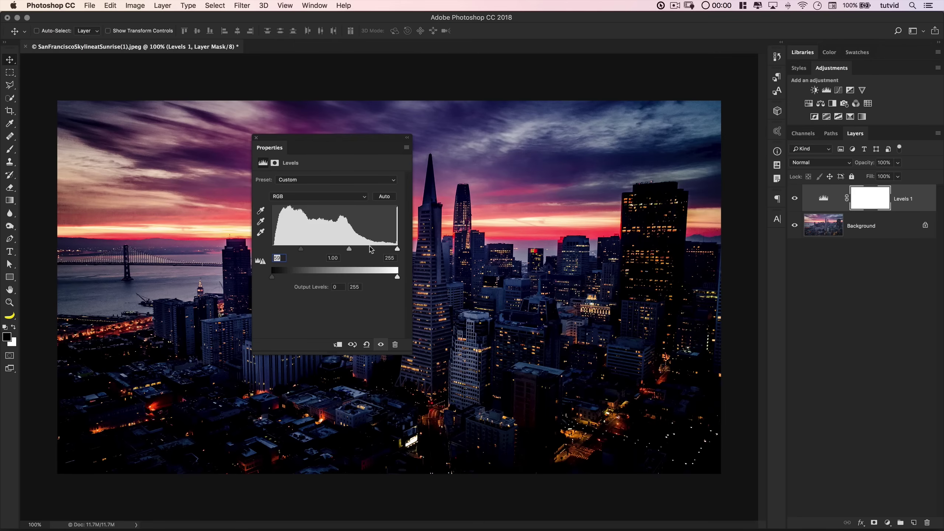
drag(397, 249, 363, 249)
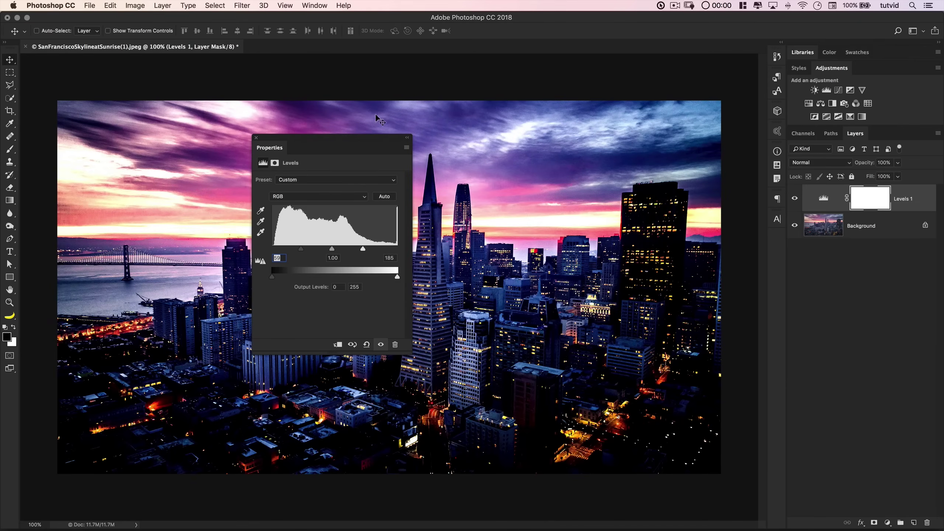
mouse_move(360, 139)
mouse_down()
mouse_move(437, 273)
mouse_move(426, 235)
mouse_move(424, 244)
mouse_up()
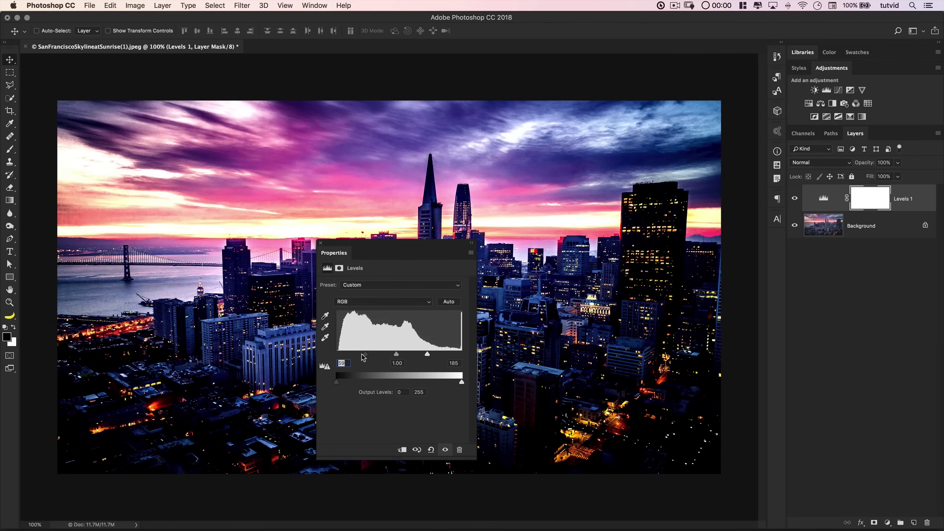
click(432, 450)
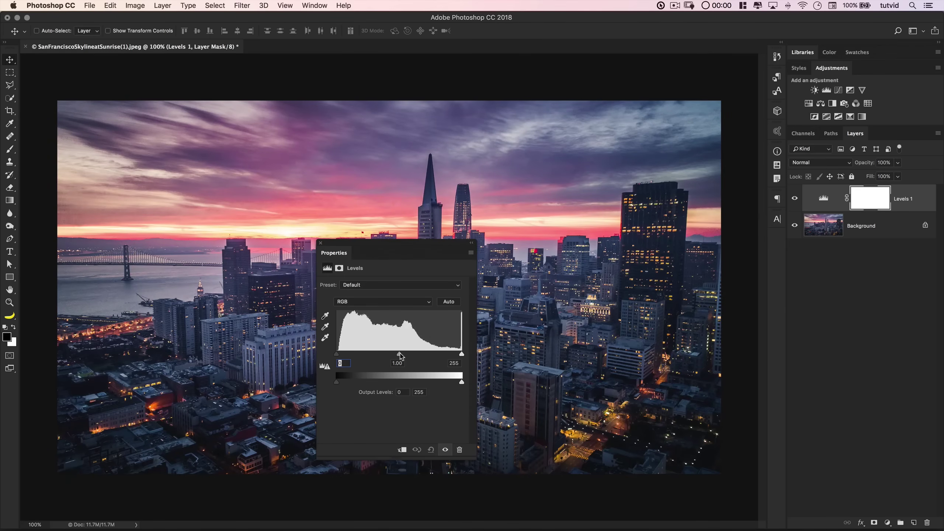
Step: Darken then greatly brighten the midtones, compare before and after, and reset Levels
drag(400, 356, 435, 354)
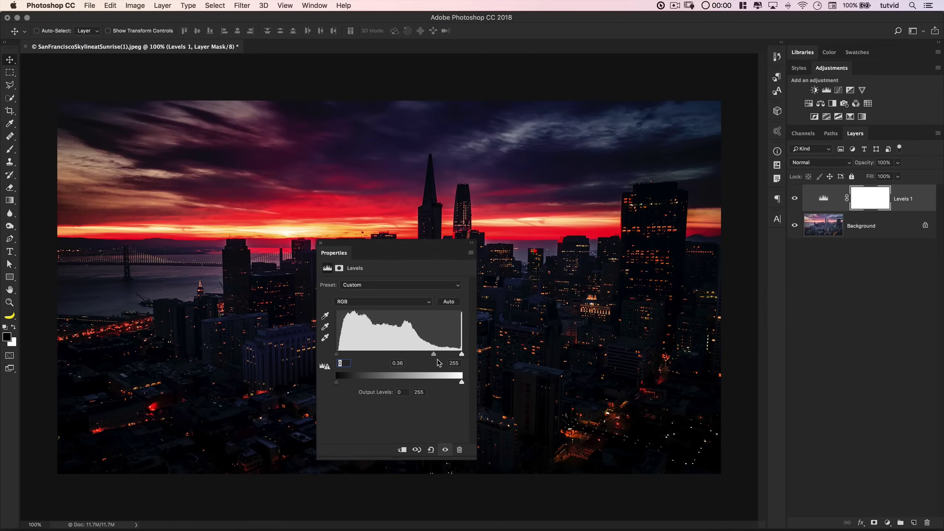
drag(434, 356, 359, 356)
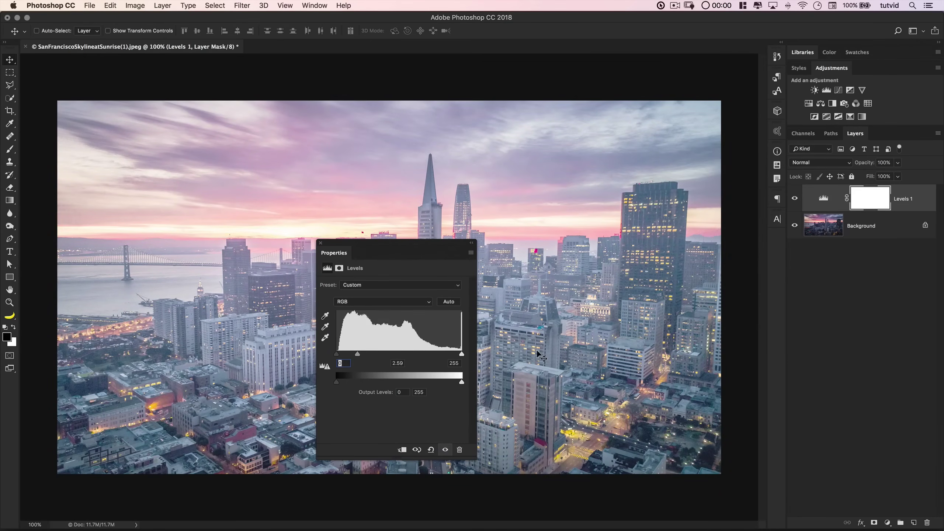
key(ctrl+z)
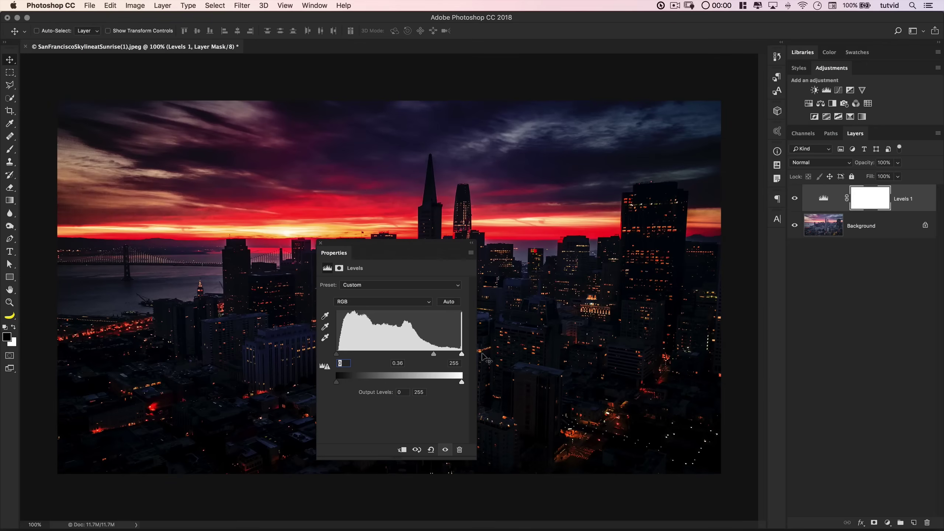
key(ctrl+z)
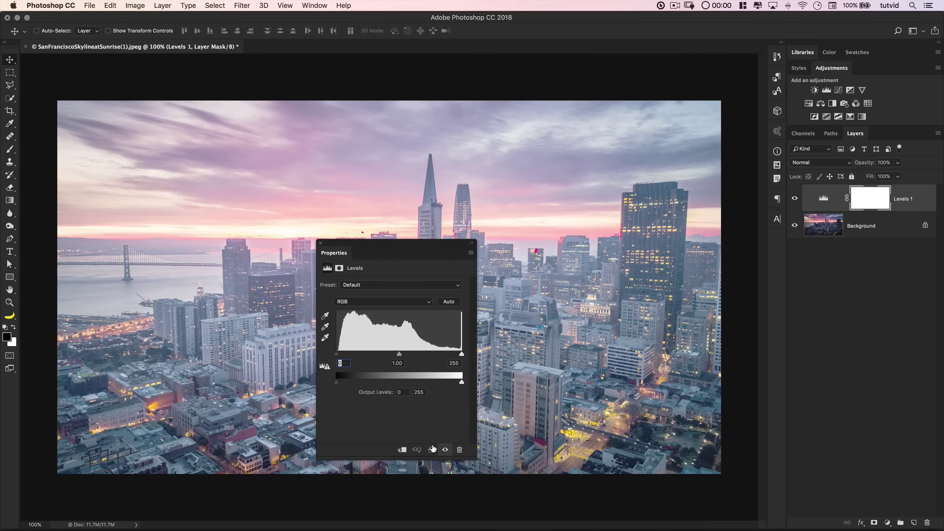
click(431, 449)
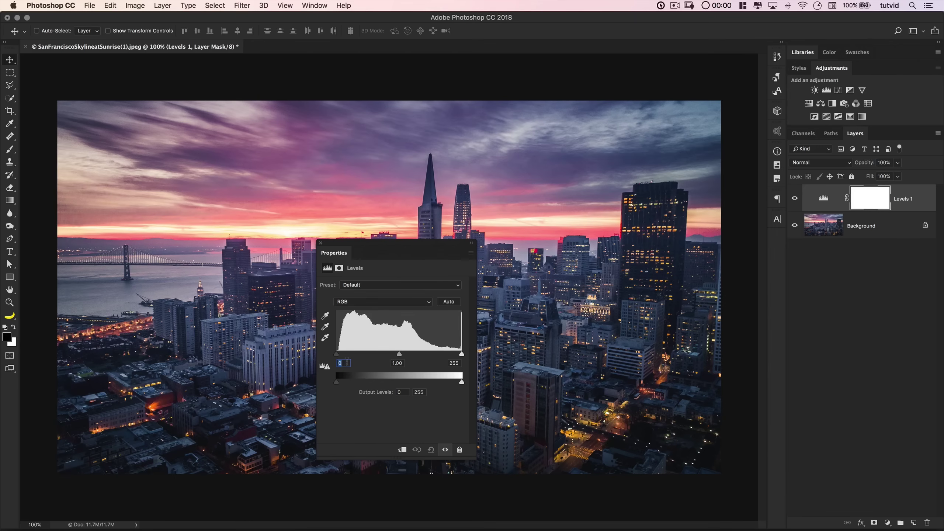
Step: Focus the white-point input value and nudge the black point up to 17
click(453, 362)
drag(338, 356, 337, 357)
Step: Preview highlight and shadow clipping, returning the white point to 255 and black to 0
alt+drag(462, 355, 449, 358)
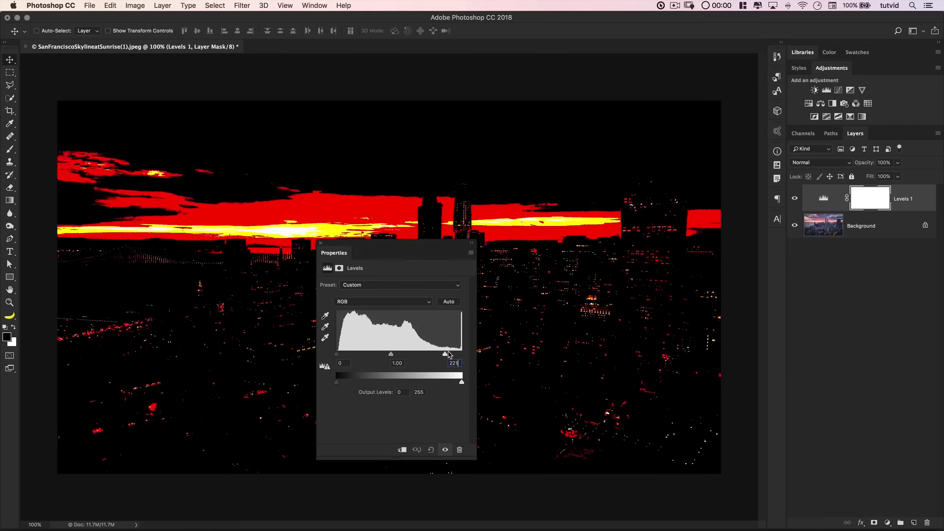
drag(449, 357, 470, 359)
alt+drag(336, 356, 351, 356)
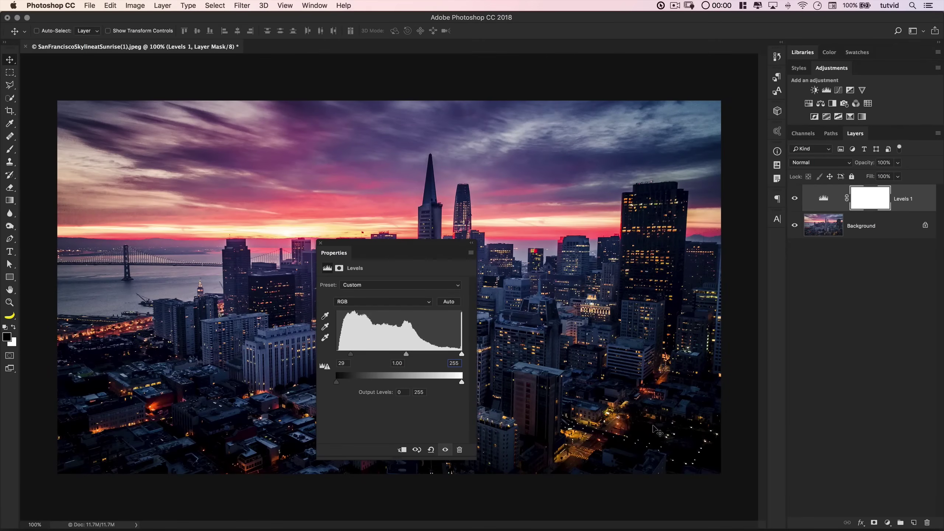
alt+drag(351, 358, 360, 358)
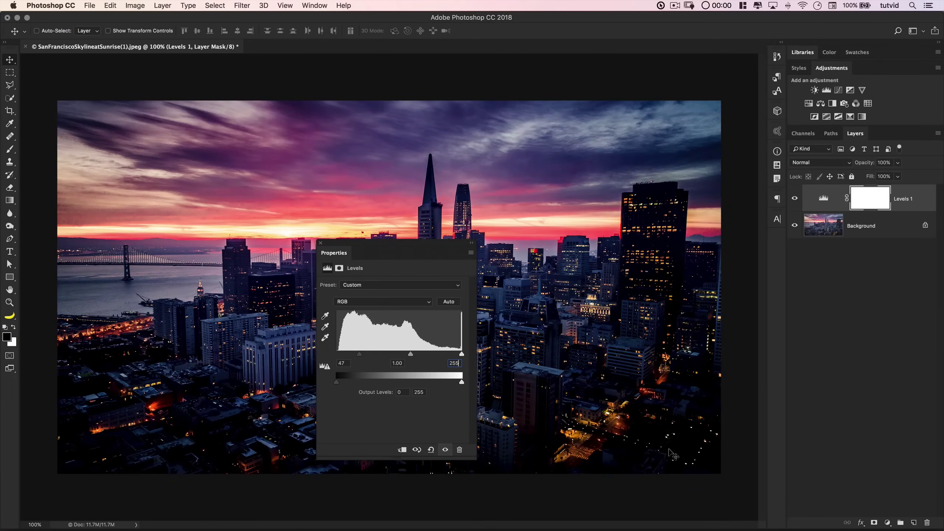
drag(361, 359, 334, 356)
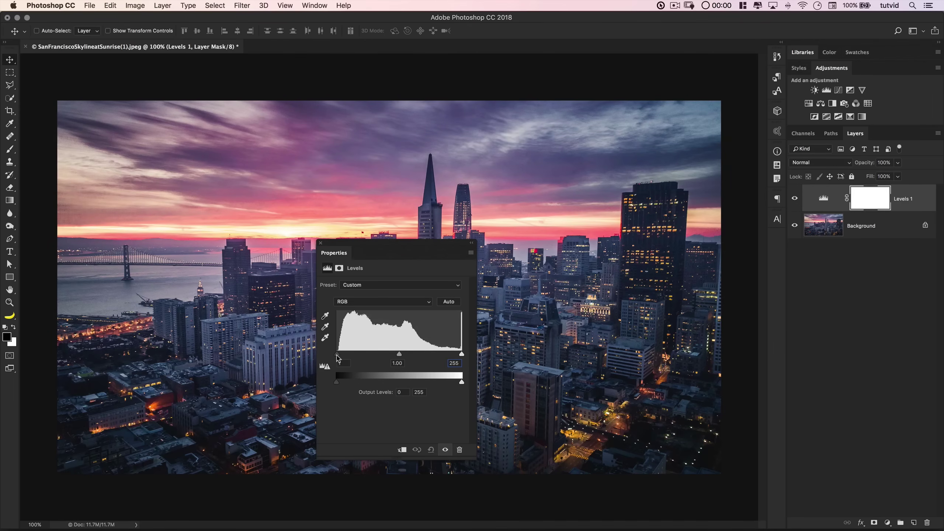
Step: Set input black to 33 and white to 214, comparing with the layer toggled
drag(337, 359, 353, 357)
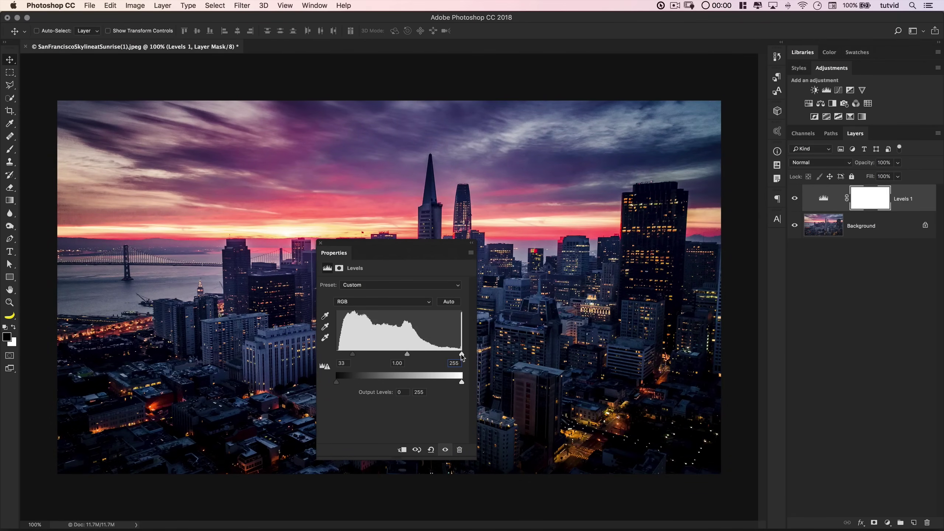
drag(461, 357, 442, 356)
drag(405, 252, 672, 246)
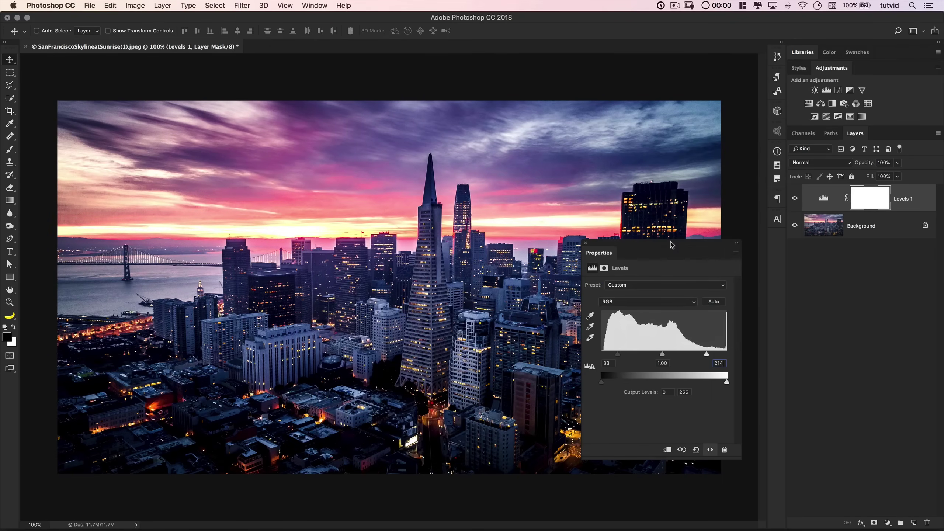
click(796, 199)
mouse_move(674, 248)
mouse_down()
mouse_move(340, 253)
mouse_move(406, 254)
mouse_up()
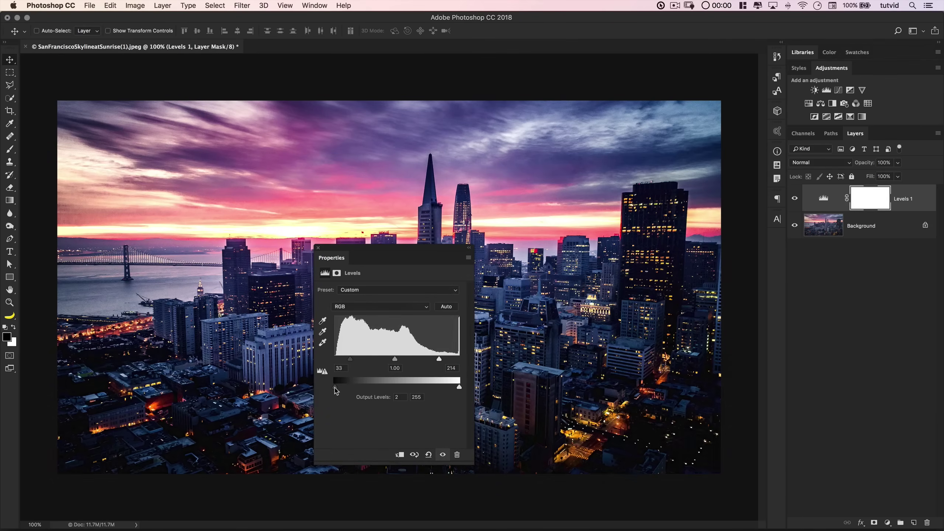
mouse_move(335, 388)
mouse_down()
mouse_move(358, 386)
mouse_move(323, 384)
mouse_move(348, 387)
mouse_up()
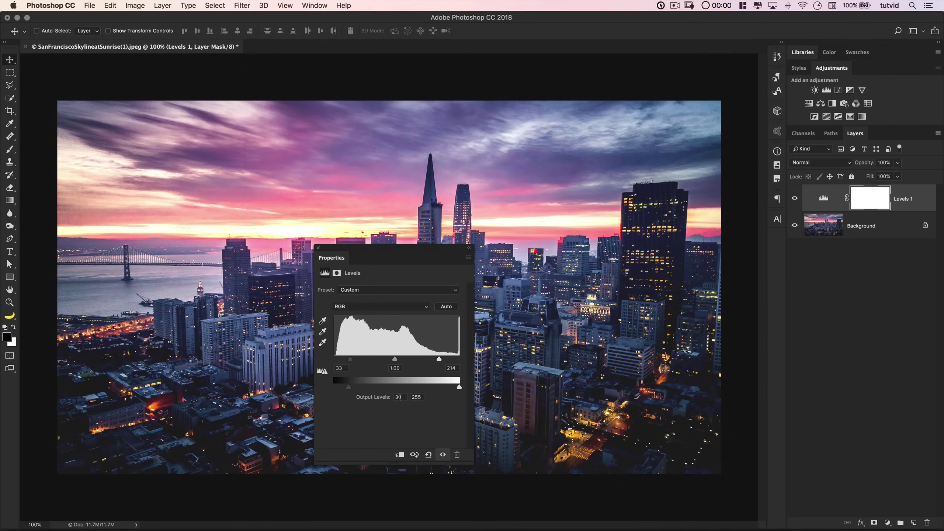
double_click(405, 397)
click(397, 397)
drag(461, 388, 421, 389)
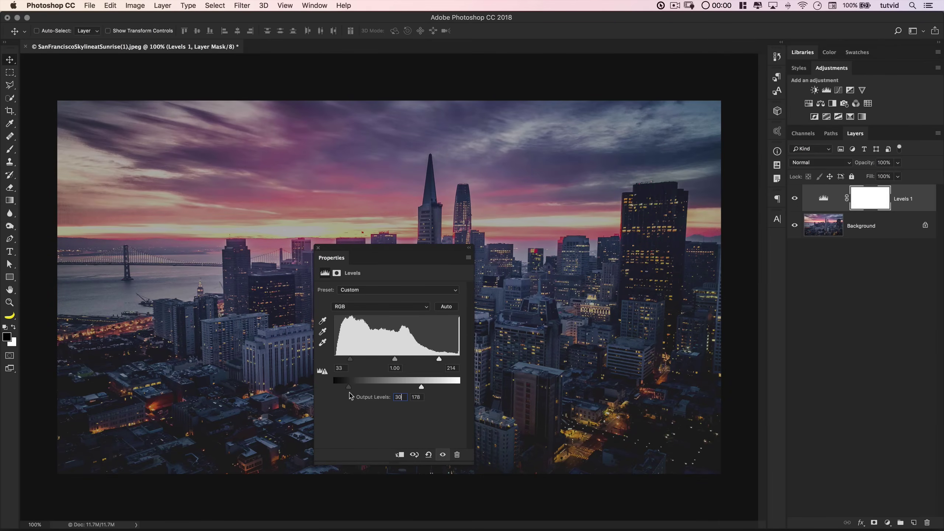
drag(349, 391, 350, 386)
drag(421, 387, 459, 387)
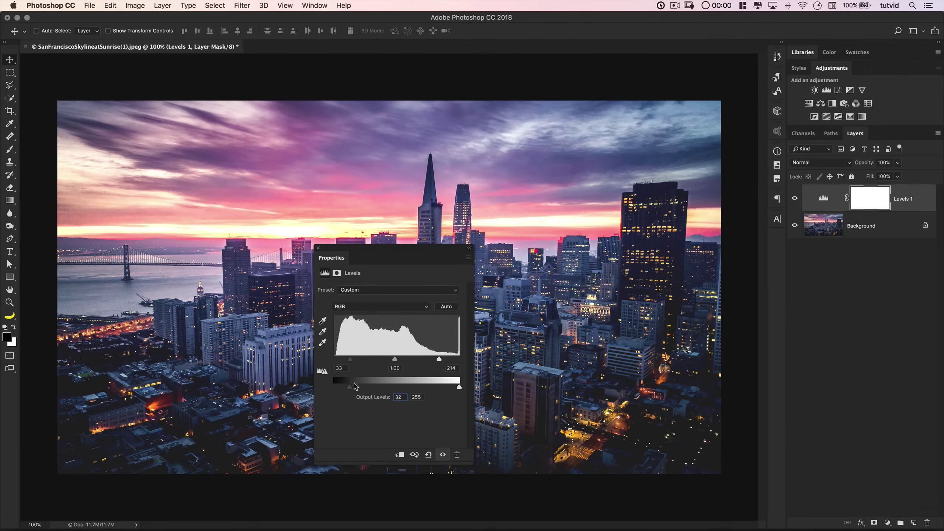
drag(354, 387, 335, 387)
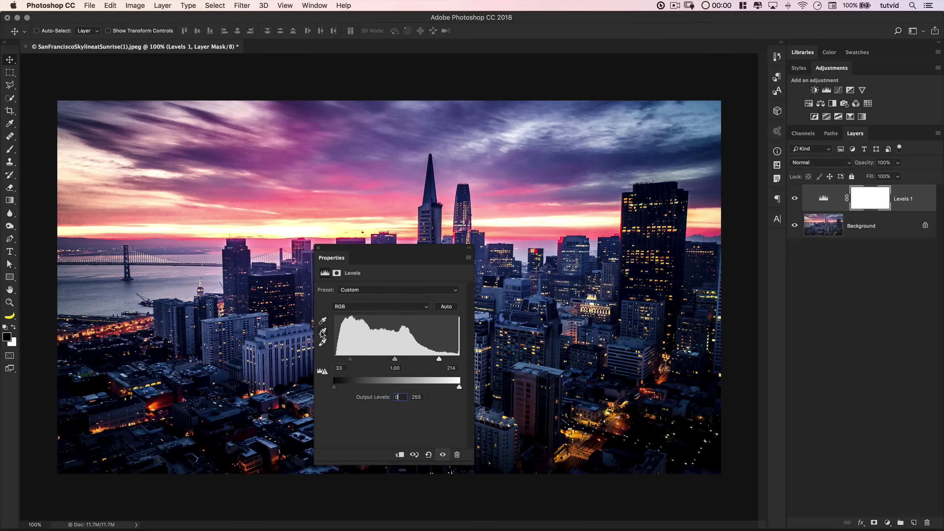
Step: Sample a neutral grey with the gray-point eyedropper, then toggle Levels 1 off and on
click(323, 332)
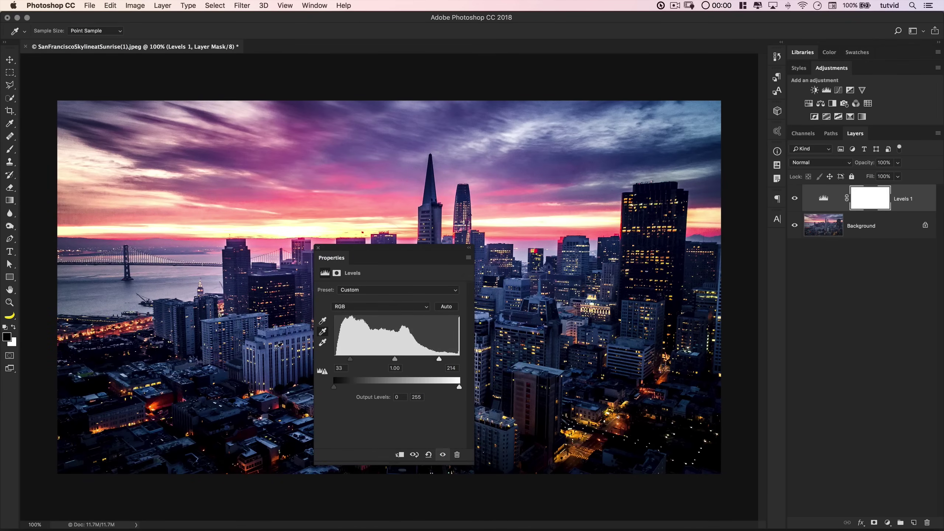
click(269, 357)
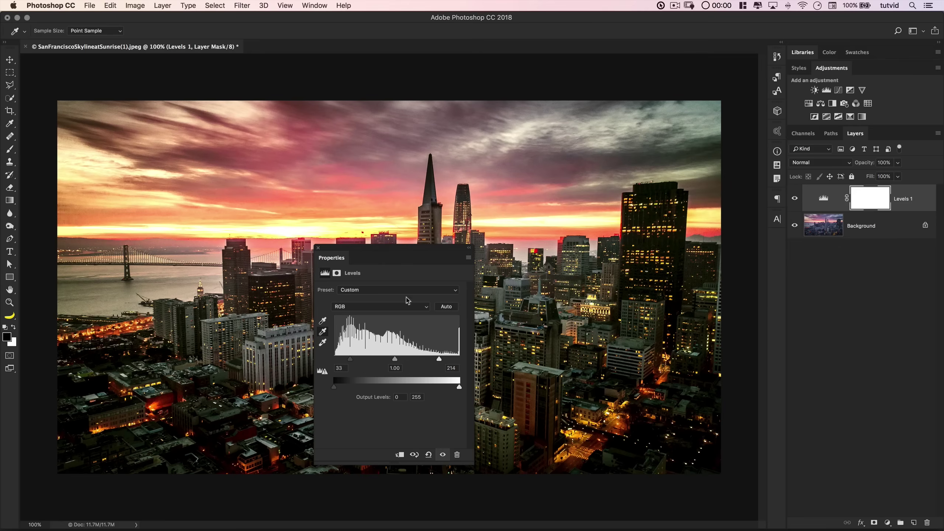
drag(394, 253, 778, 401)
mouse_move(829, 289)
mouse_down()
mouse_move(324, 256)
mouse_move(406, 231)
mouse_move(149, 251)
mouse_up()
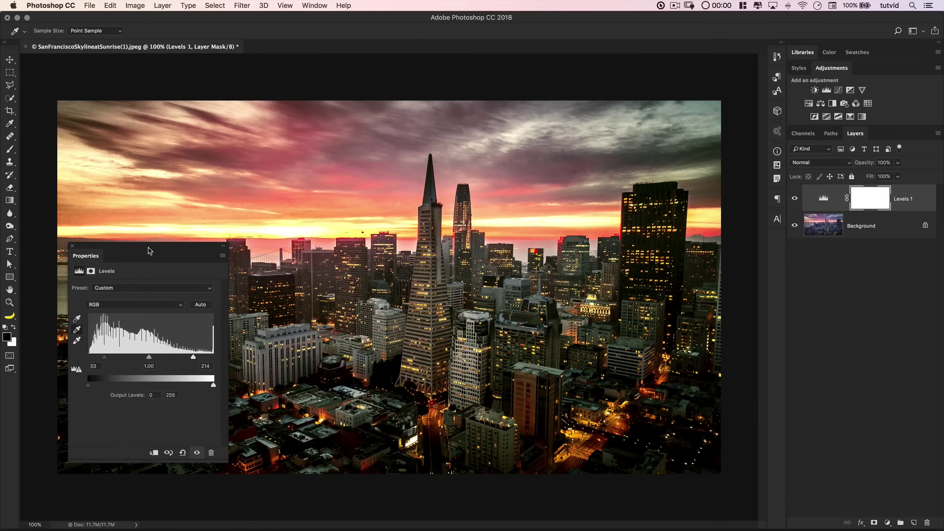
click(796, 199)
click(796, 199)
drag(869, 163, 848, 164)
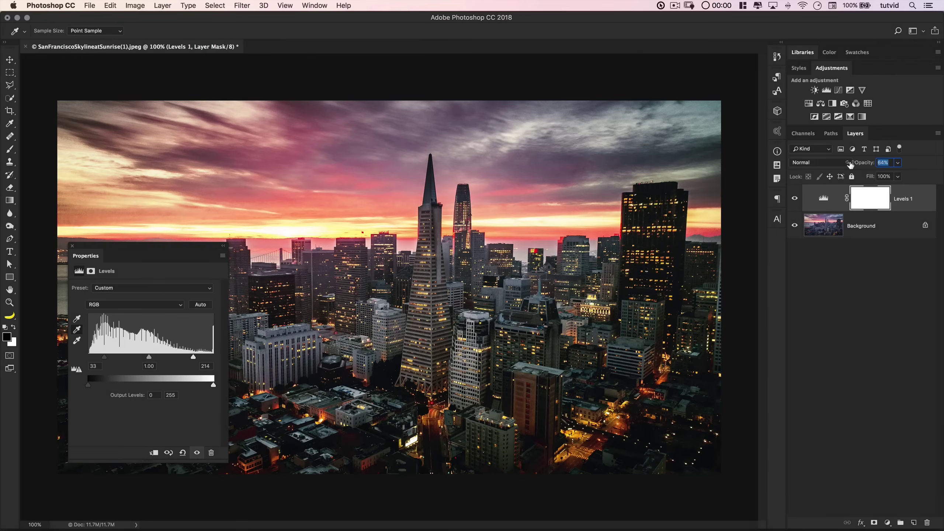
click(796, 199)
drag(156, 251, 533, 239)
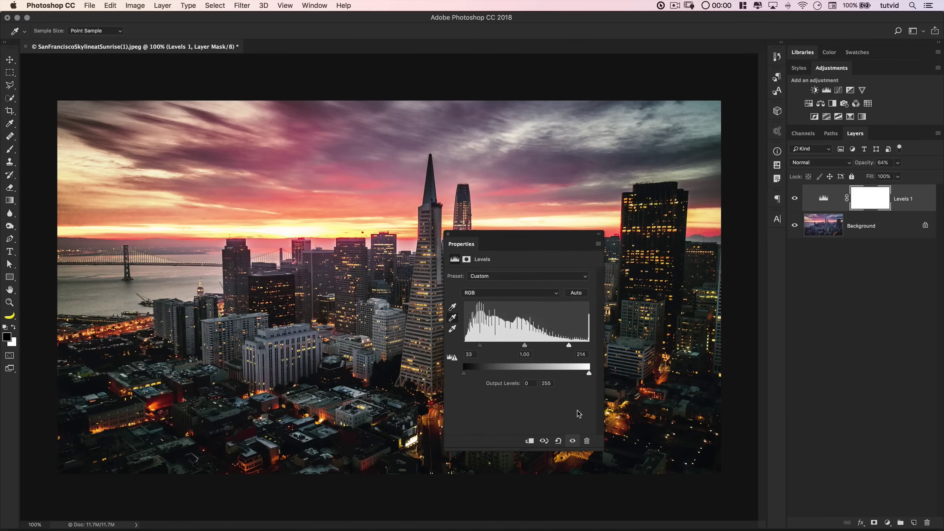
drag(863, 164, 932, 172)
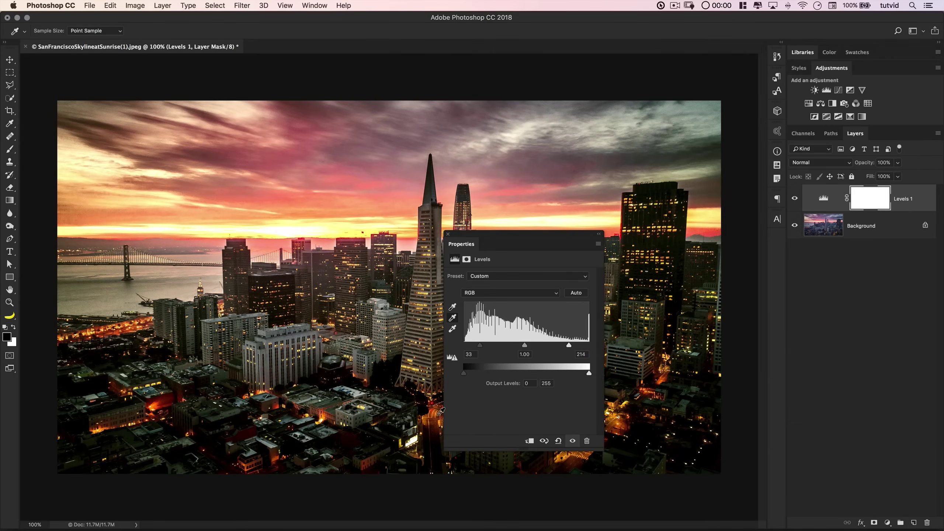
Step: Reset Levels, try a grey-point sample, and undo it while comparing colours
click(559, 441)
click(453, 318)
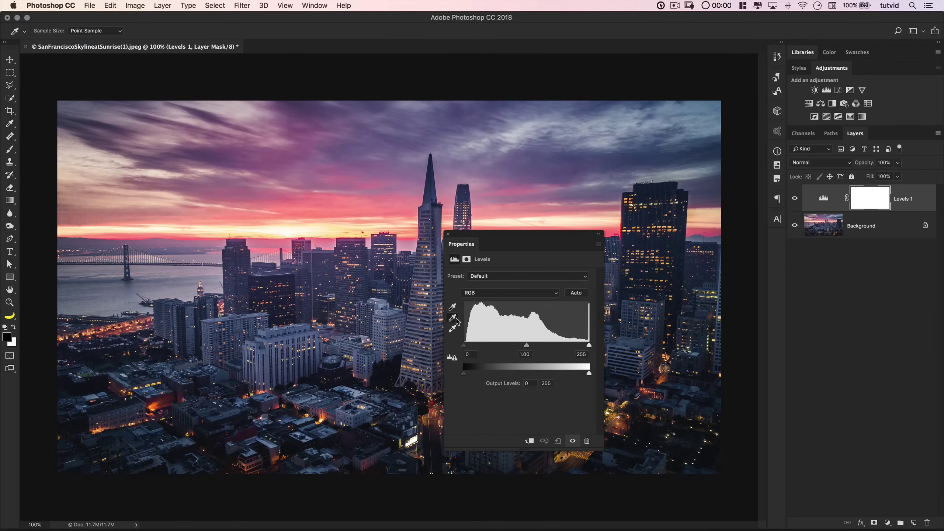
click(187, 269)
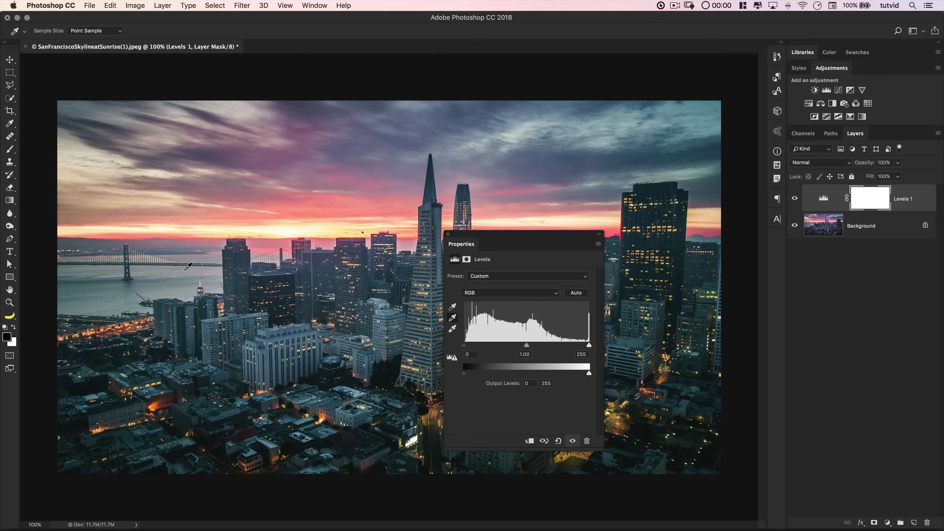
key(super+z)
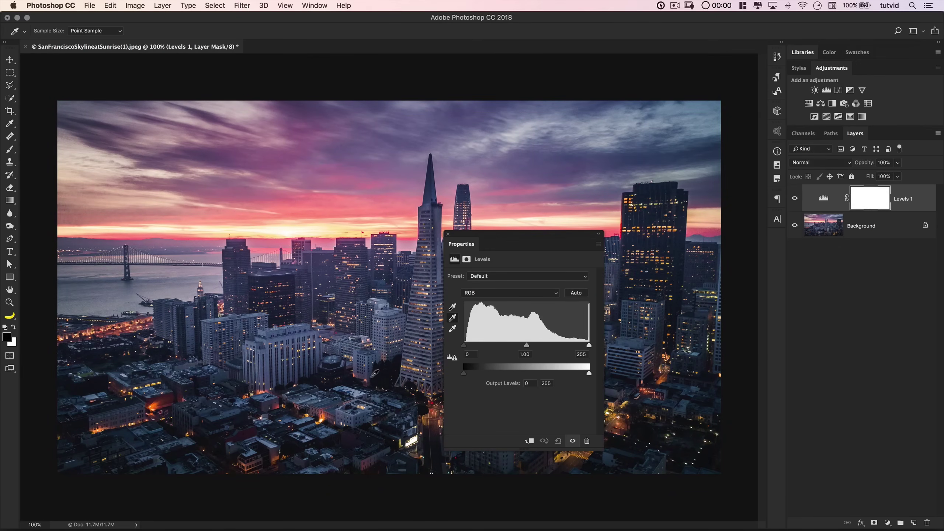
key(super+z)
key(super+z)
key(super+z)
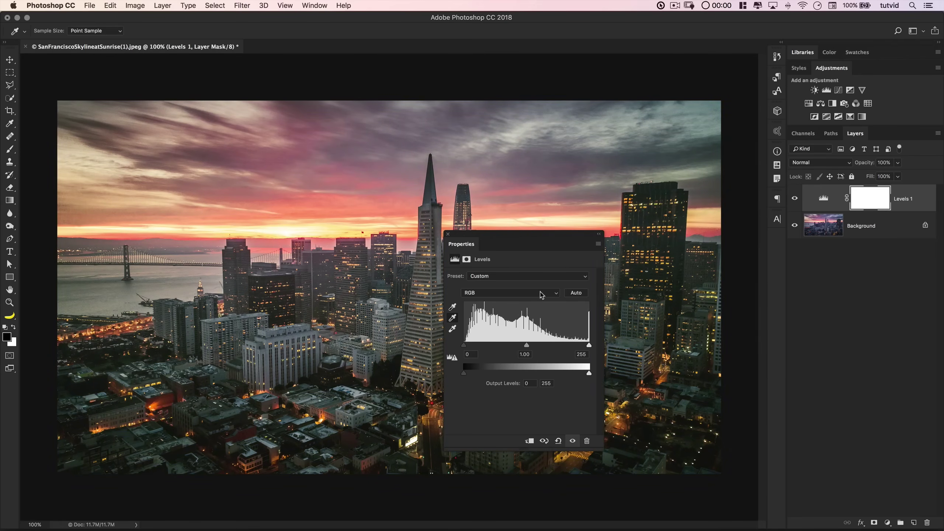
Step: Set inputs to 33, 1.26, 255 and lift output black to 15
drag(465, 345, 525, 347)
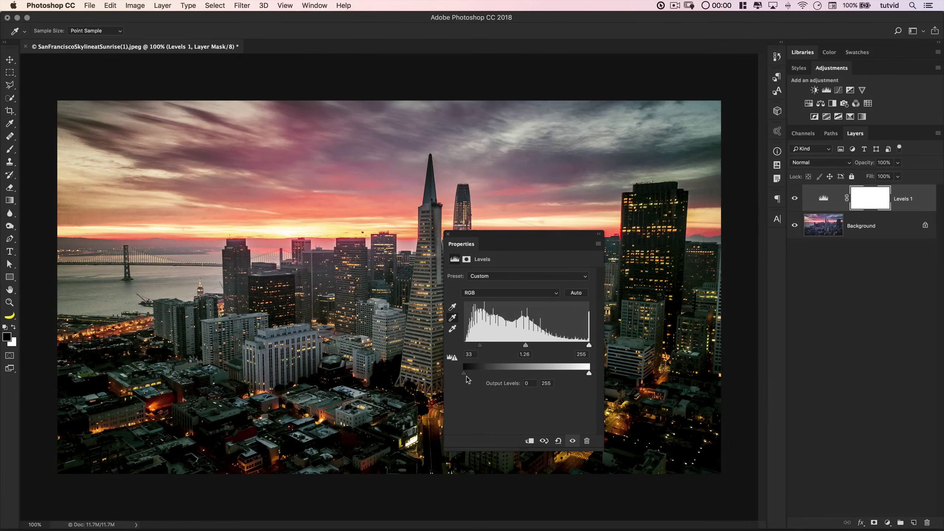
drag(465, 374, 469, 374)
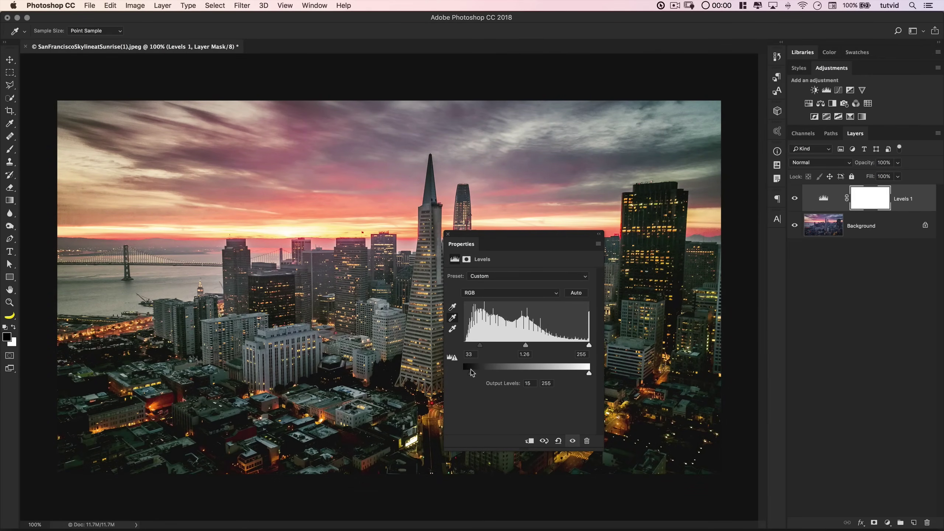
drag(517, 236, 356, 257)
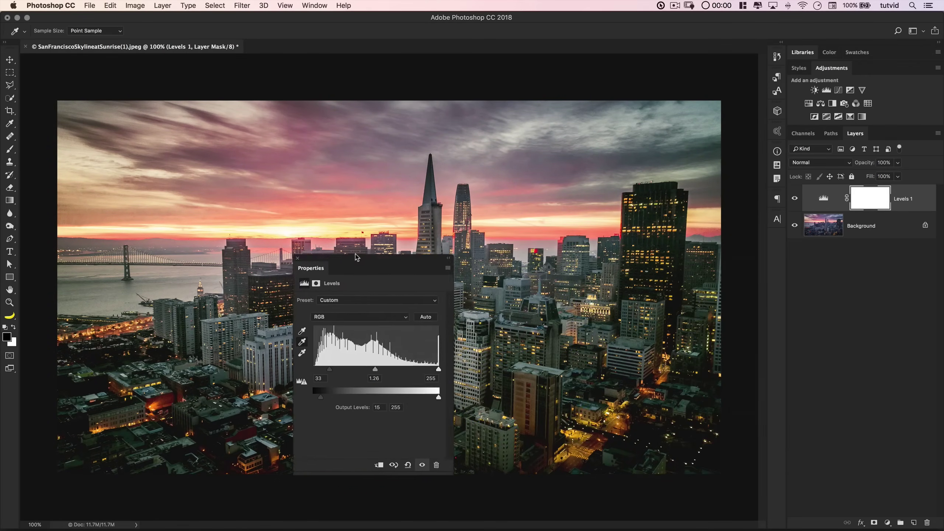
drag(356, 257, 578, 248)
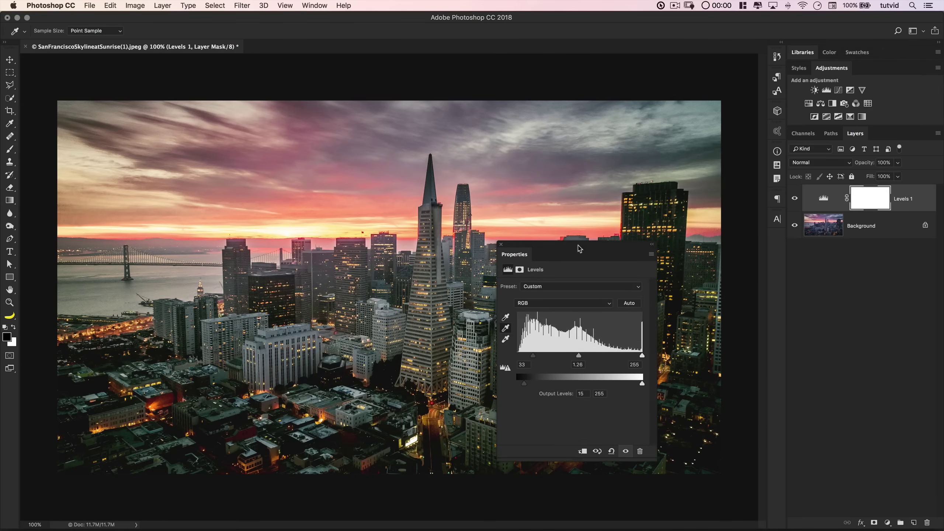
Step: Try white-point and black-point eyedropper samples, undo both, and pick the gray-point eyedropper
click(505, 339)
click(285, 336)
key(super+z)
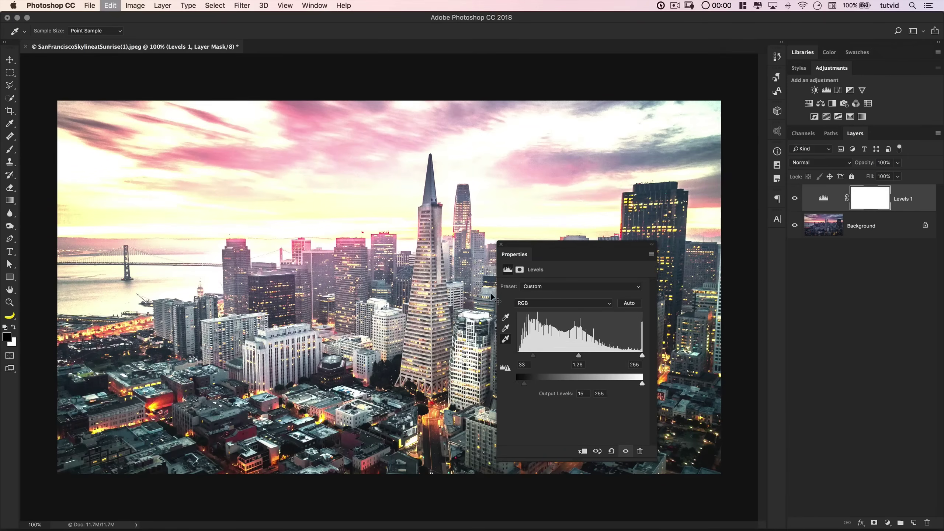
click(505, 318)
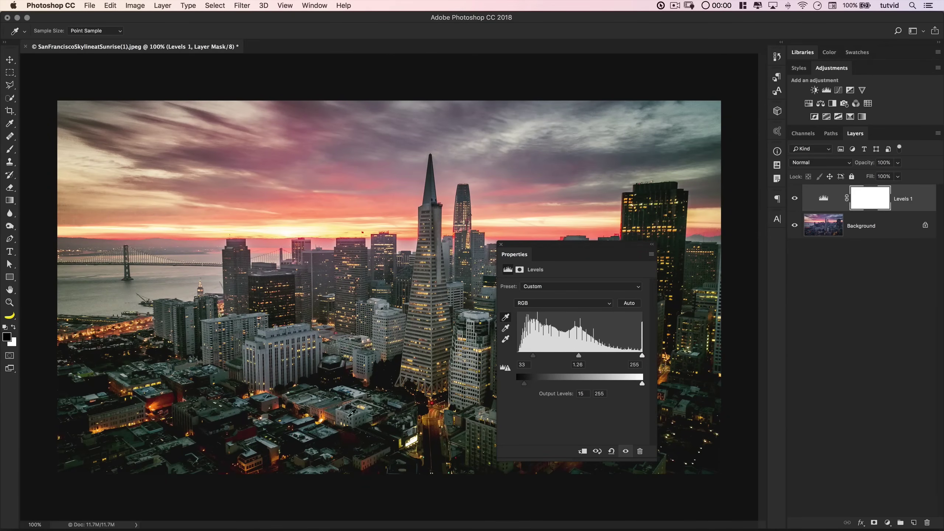
click(319, 419)
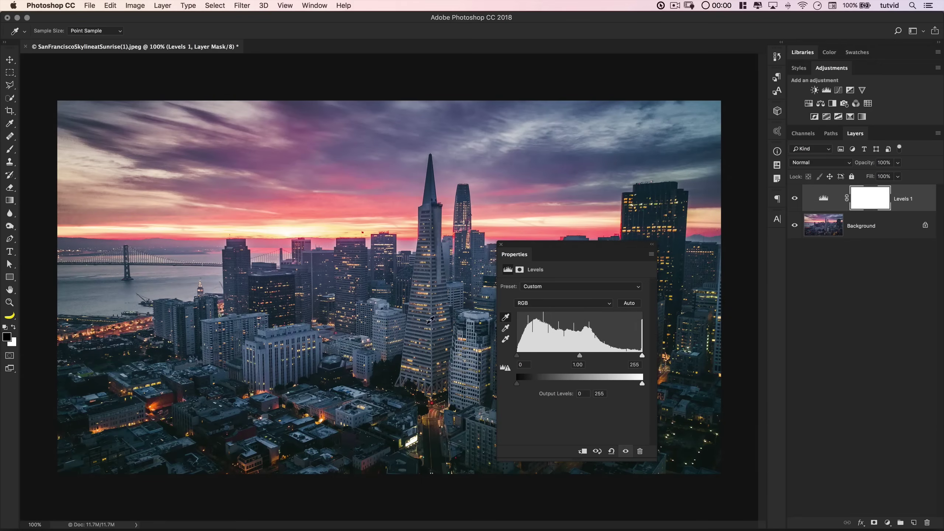
key(super+z)
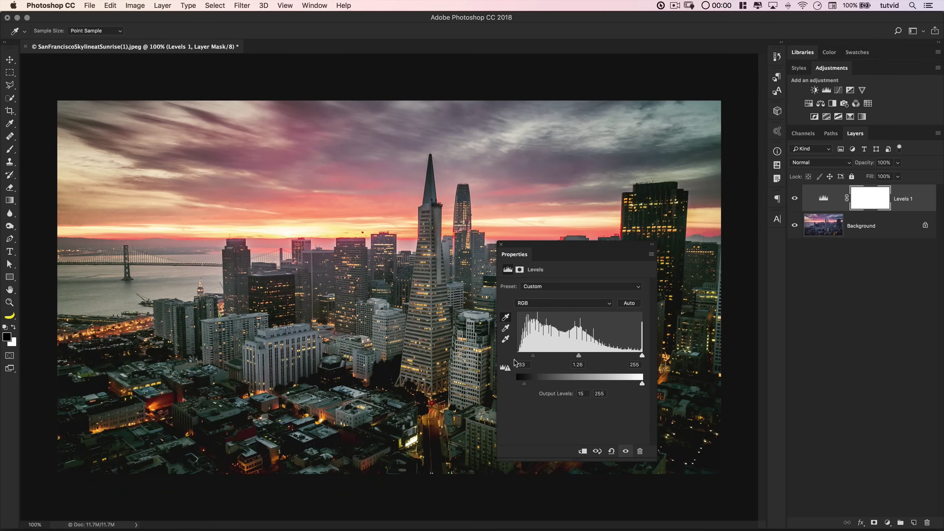
click(506, 328)
drag(579, 247, 554, 246)
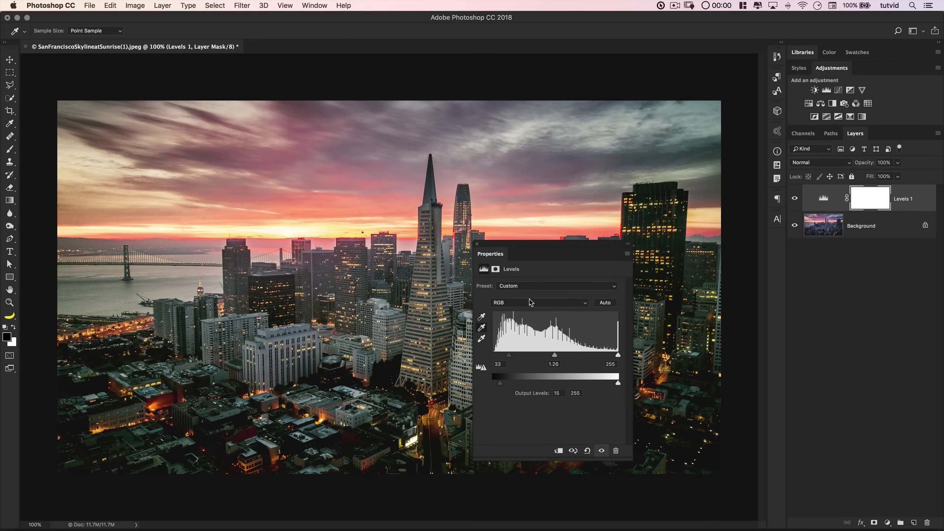
Step: With the Red channel selected, reset Levels 1 to defaults and move Properties right of the canvas
click(530, 302)
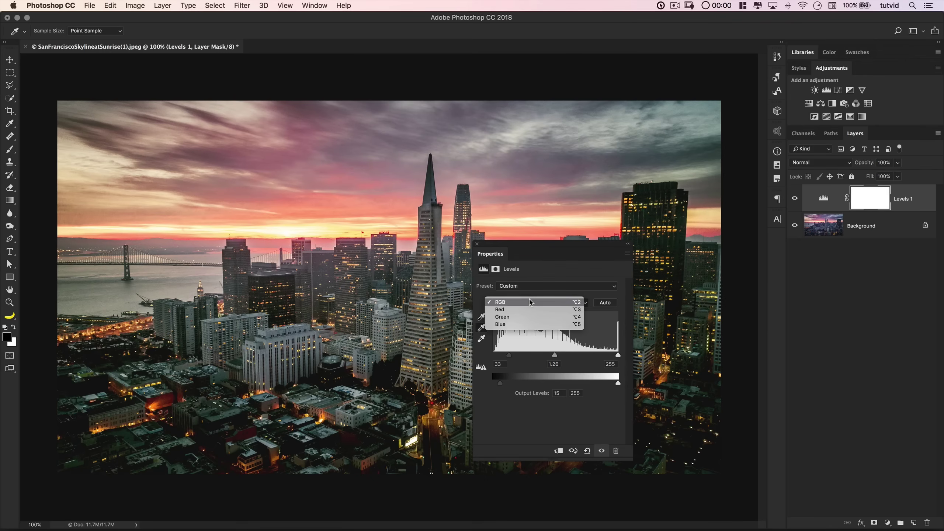
click(506, 309)
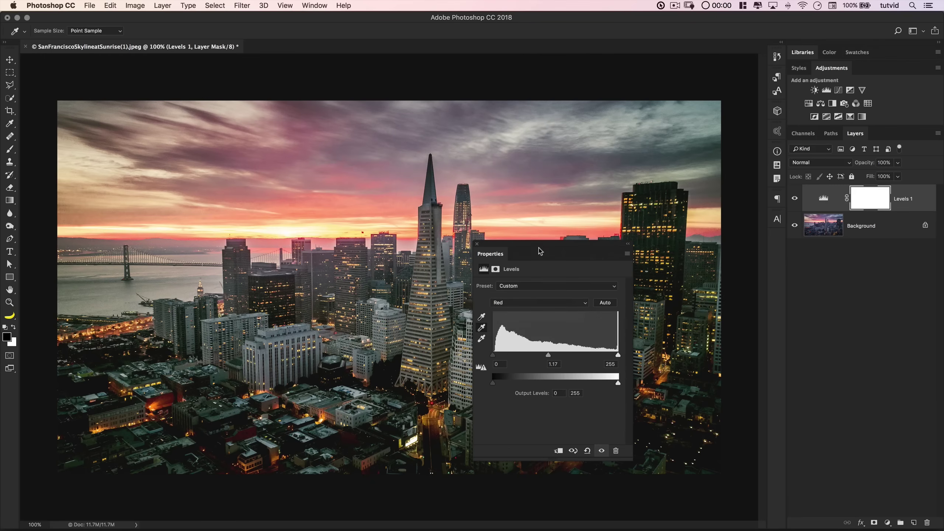
drag(539, 251, 254, 243)
click(313, 447)
key(v)
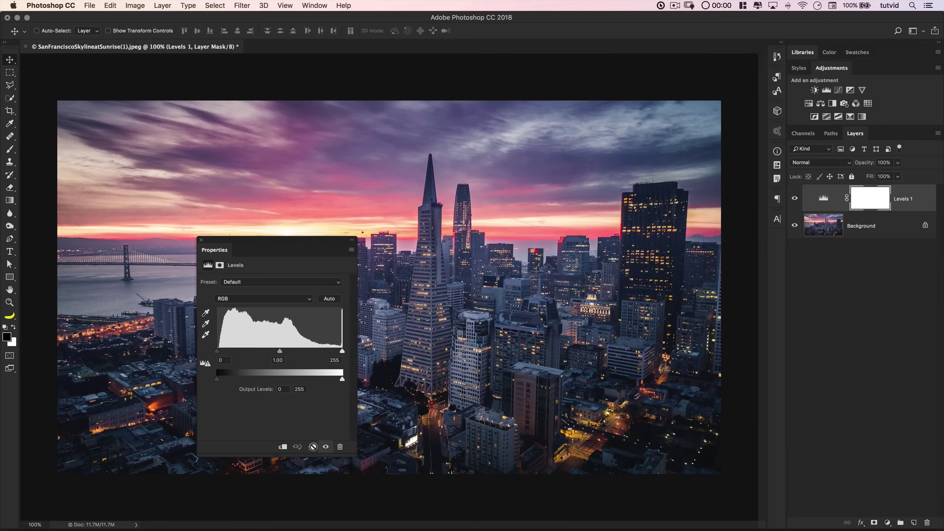
drag(304, 241, 669, 235)
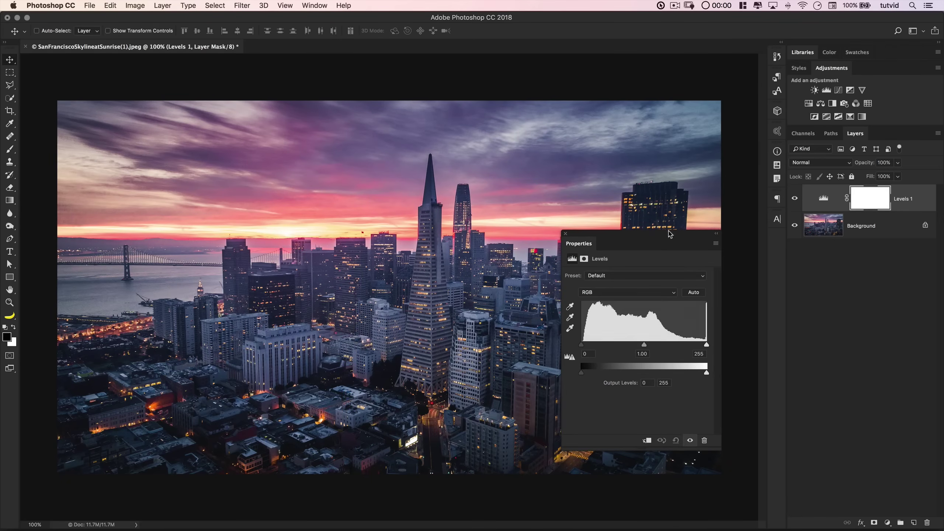
drag(669, 234, 650, 242)
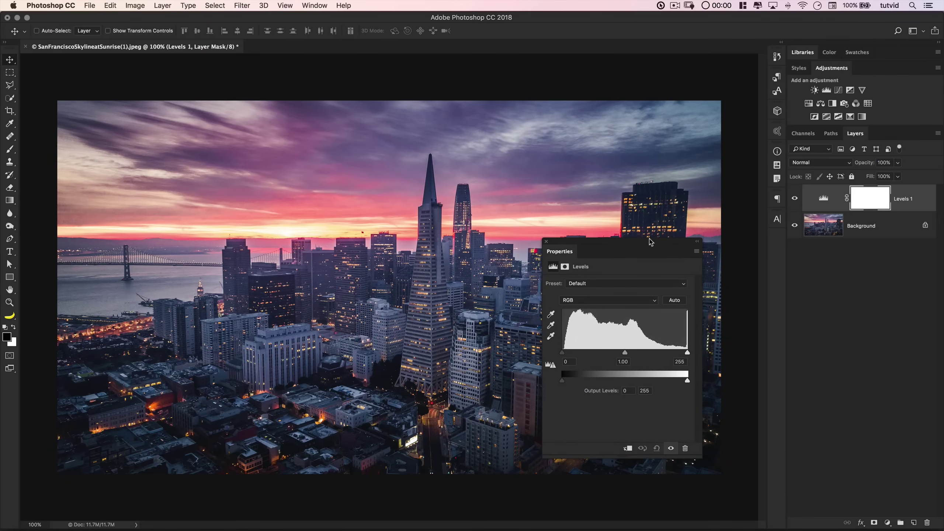
Step: In the Red channel, test teal and pink midtone casts, then bring midtones near neutral
click(608, 306)
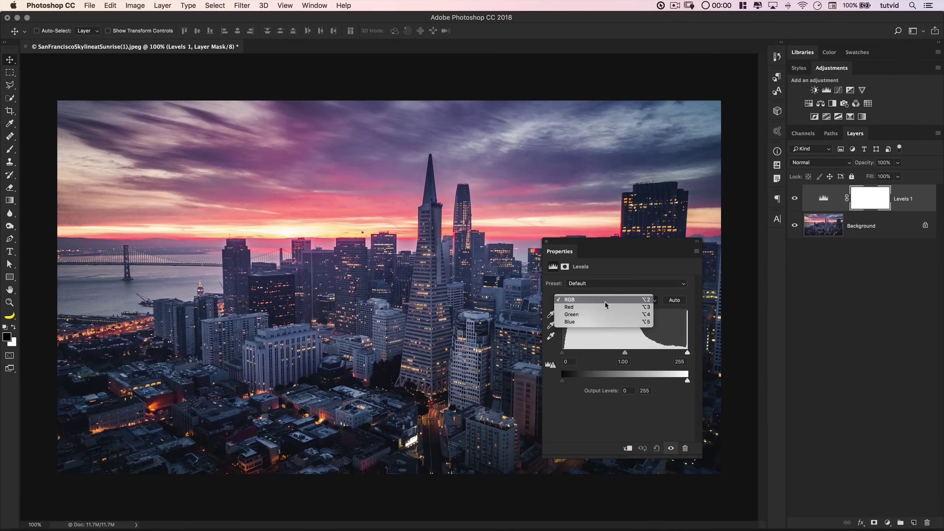
click(587, 313)
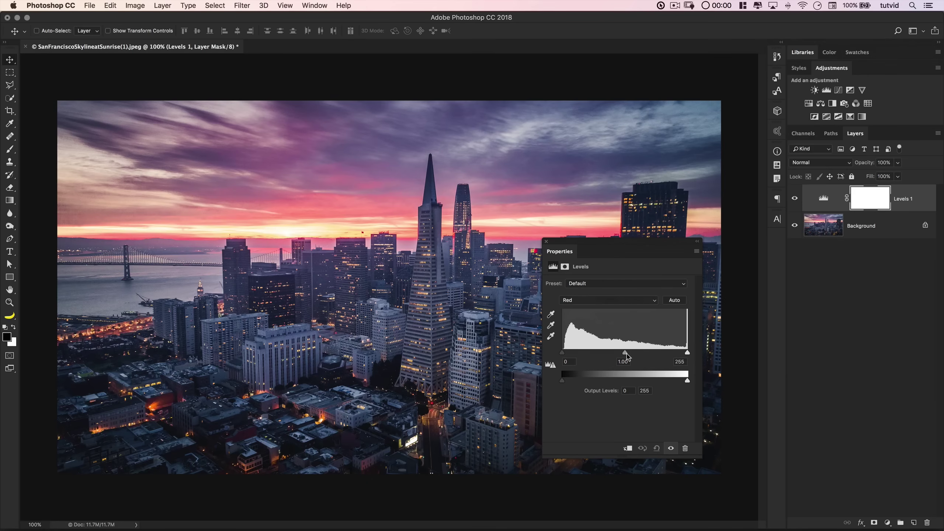
drag(626, 355, 677, 355)
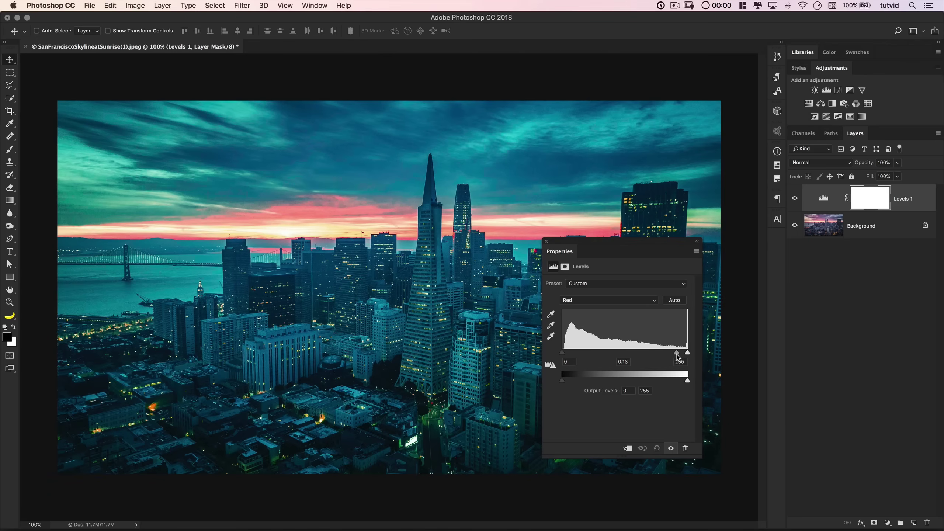
drag(677, 355, 559, 352)
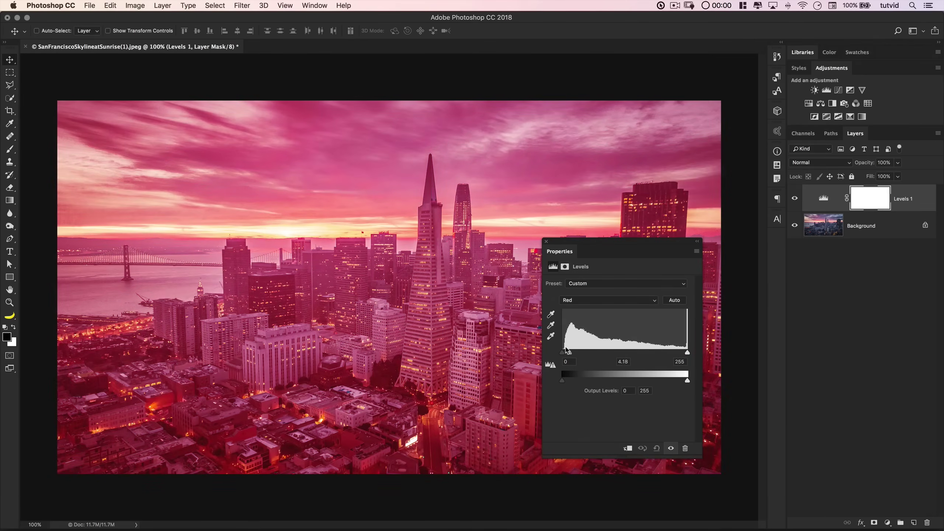
mouse_move(565, 352)
mouse_down()
mouse_move(625, 354)
mouse_move(538, 351)
mouse_up()
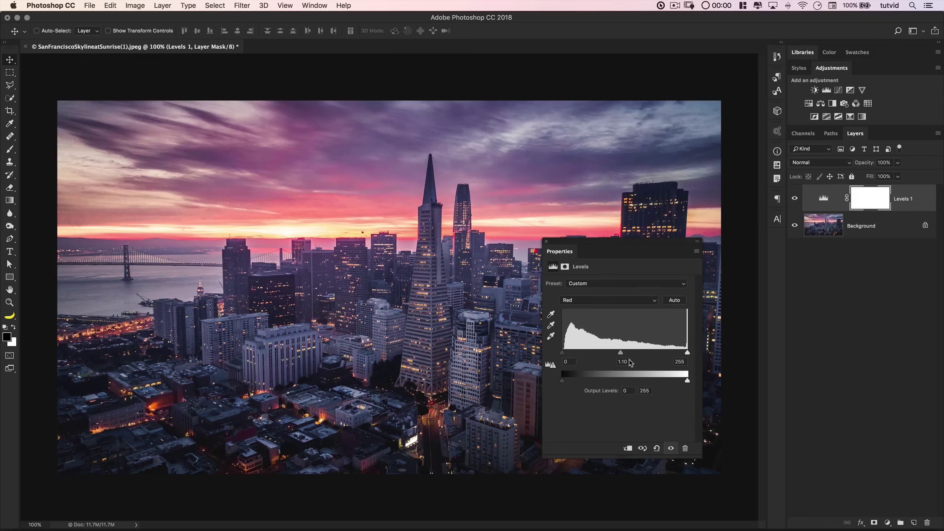
Step: Test red highlight clipping and output casts, restoring highlights to 255, output black to 0, and midtones to 1.00
drag(684, 354, 624, 355)
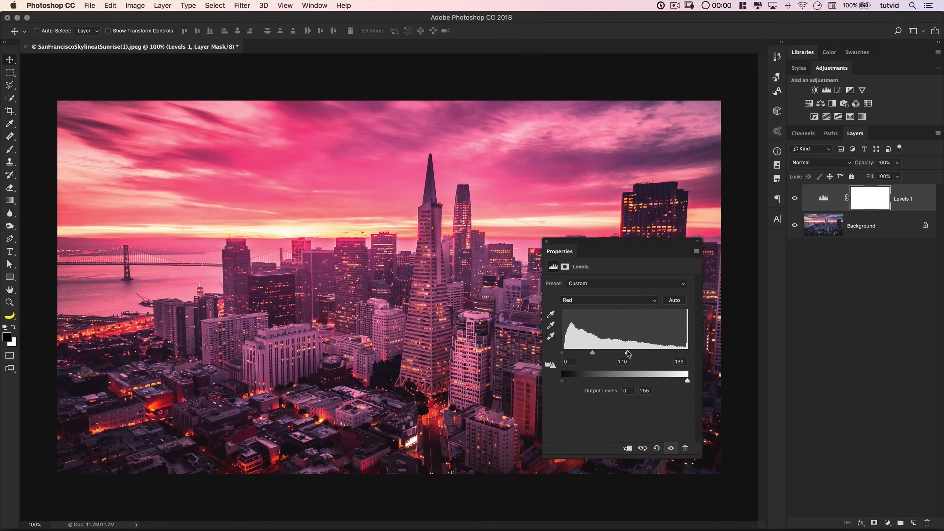
drag(628, 355, 687, 353)
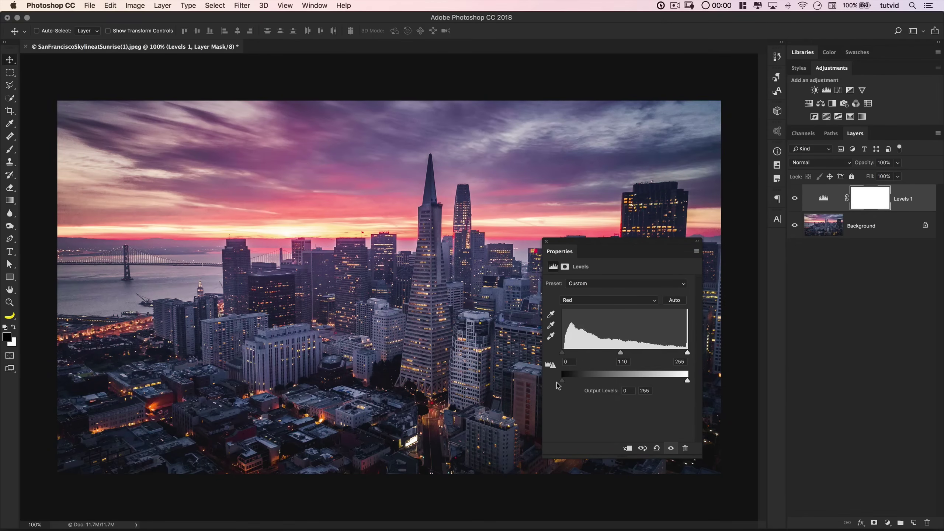
drag(562, 380, 605, 381)
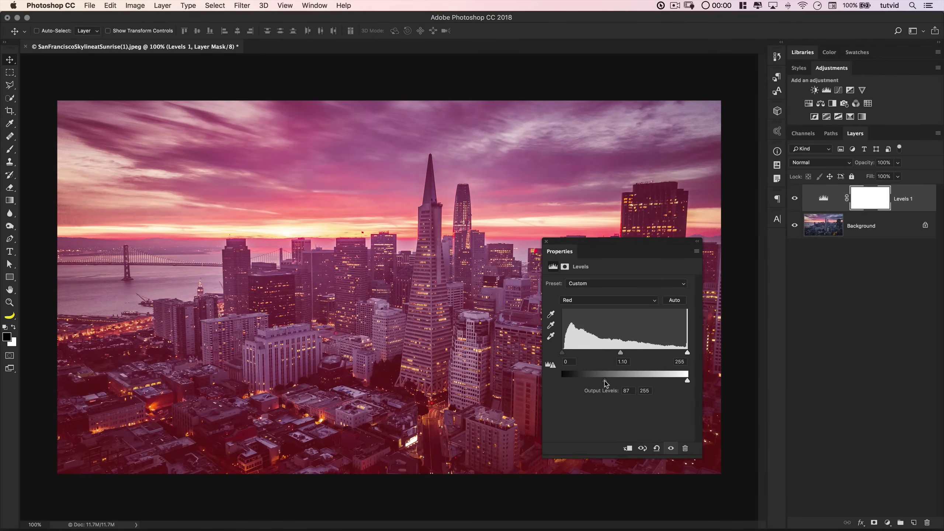
drag(605, 381, 512, 376)
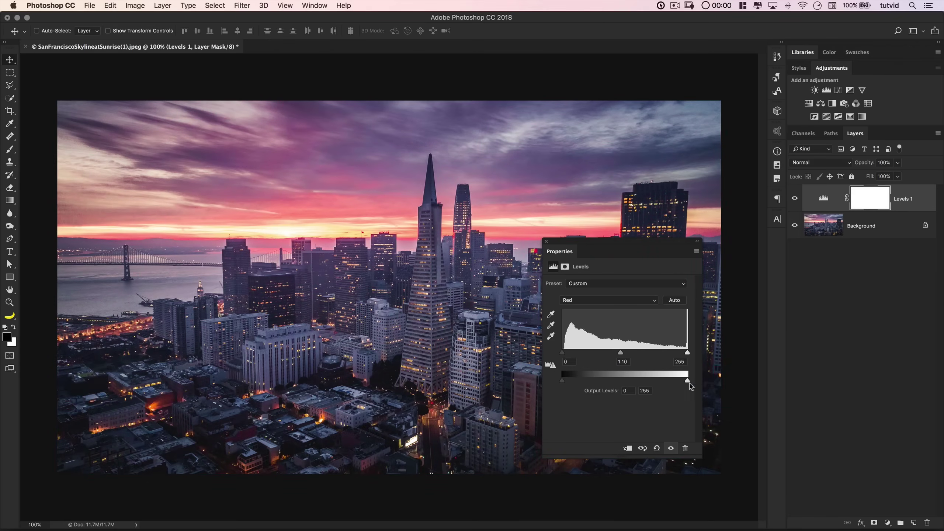
mouse_move(688, 381)
mouse_down()
mouse_move(629, 383)
mouse_move(717, 391)
mouse_up()
drag(619, 354, 625, 353)
click(606, 301)
Step: In the Green channel, test shadow clipping, output white and black, and green-to-purple midtone shifts
click(581, 310)
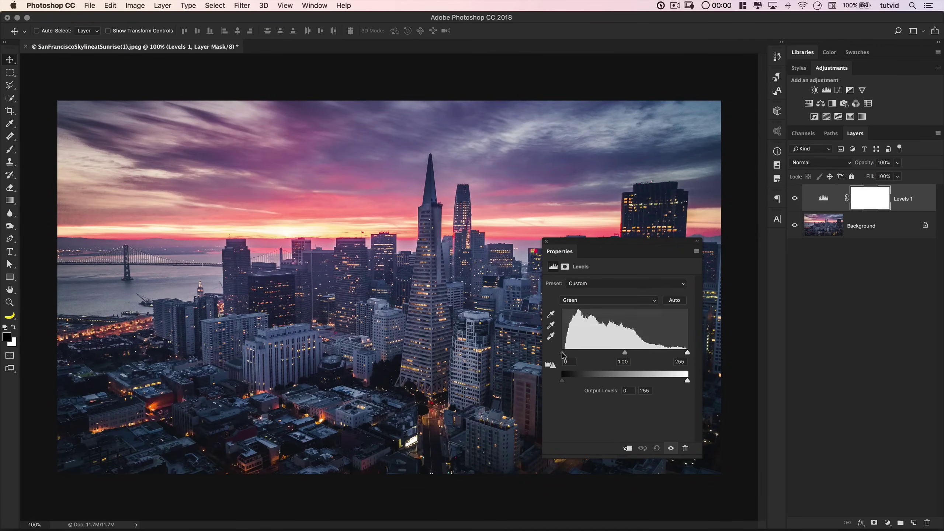
mouse_move(564, 355)
mouse_down()
mouse_move(601, 355)
mouse_move(554, 357)
mouse_up()
drag(688, 383, 639, 382)
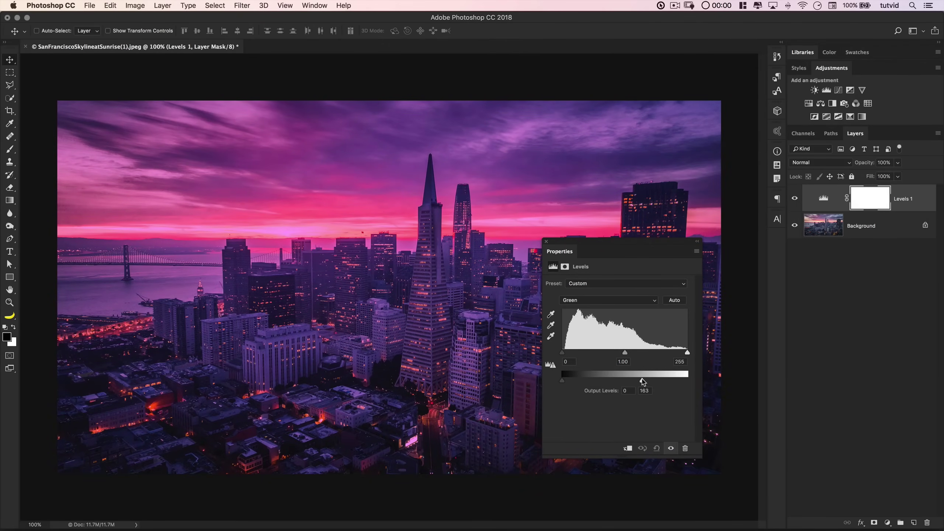
mouse_move(669, 387)
mouse_down()
mouse_move(688, 381)
mouse_move(649, 355)
mouse_move(688, 355)
mouse_up()
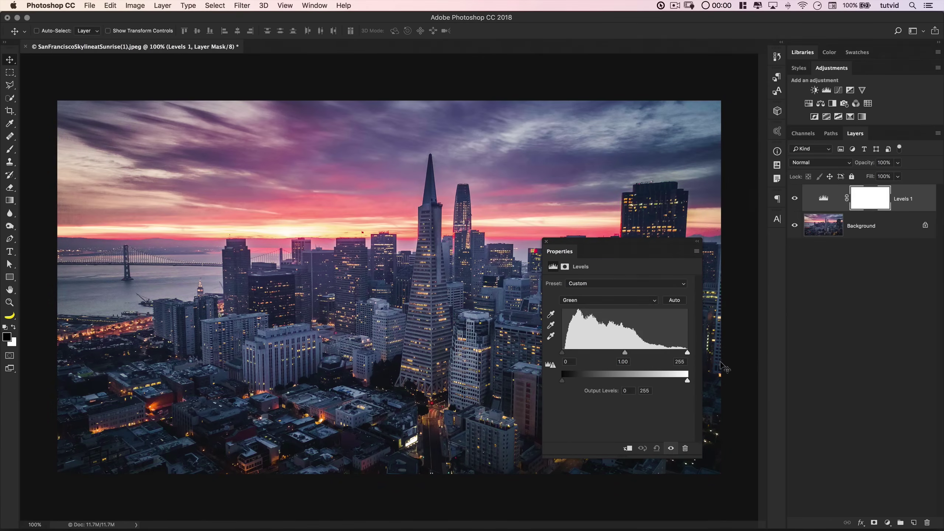
mouse_move(563, 381)
mouse_down()
mouse_move(596, 381)
mouse_move(562, 381)
mouse_up()
mouse_move(627, 354)
mouse_down()
mouse_move(593, 356)
mouse_move(605, 355)
mouse_up()
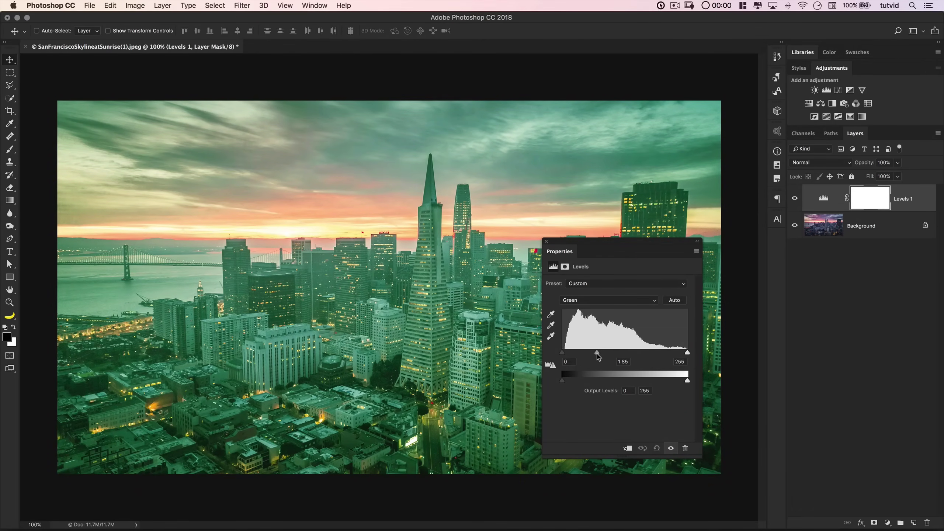
drag(599, 355, 655, 355)
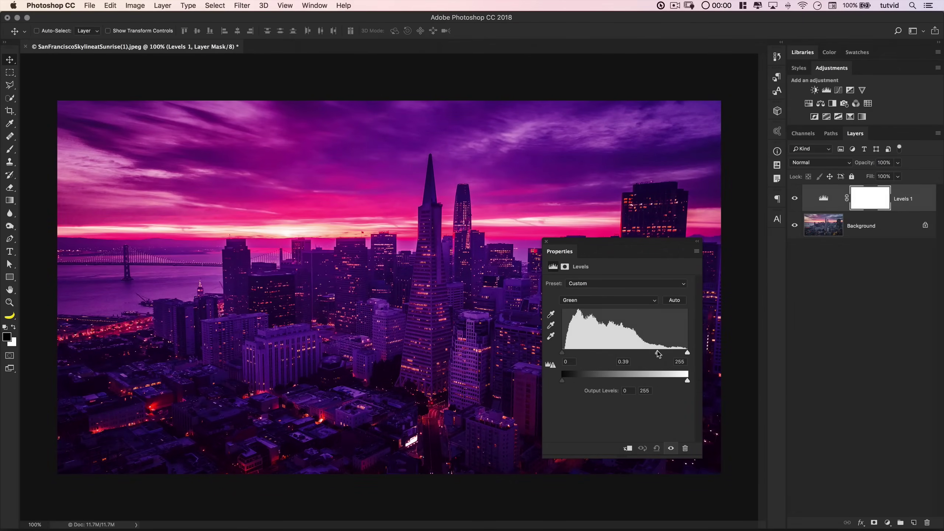
drag(658, 354, 639, 355)
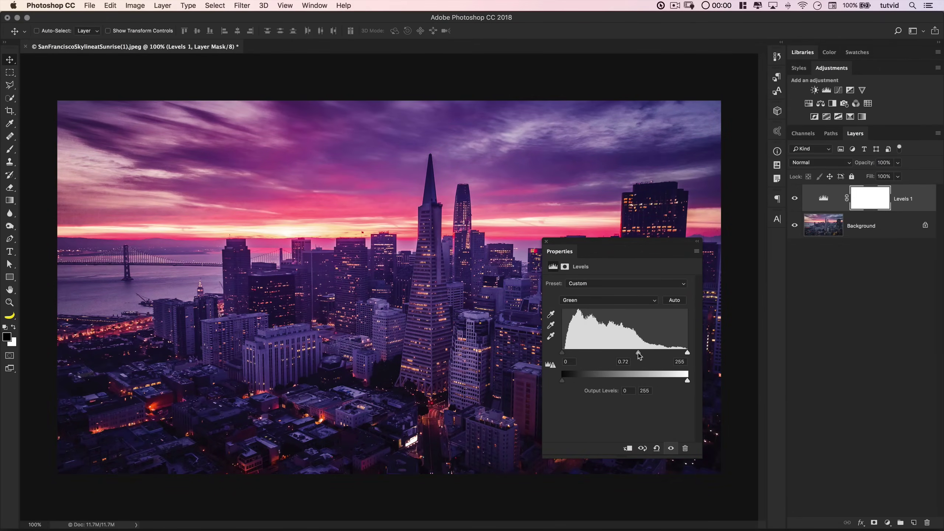
Step: Reset Levels 1, switch to the Blue channel, and trial a blue shadow clip, then undo it
click(656, 449)
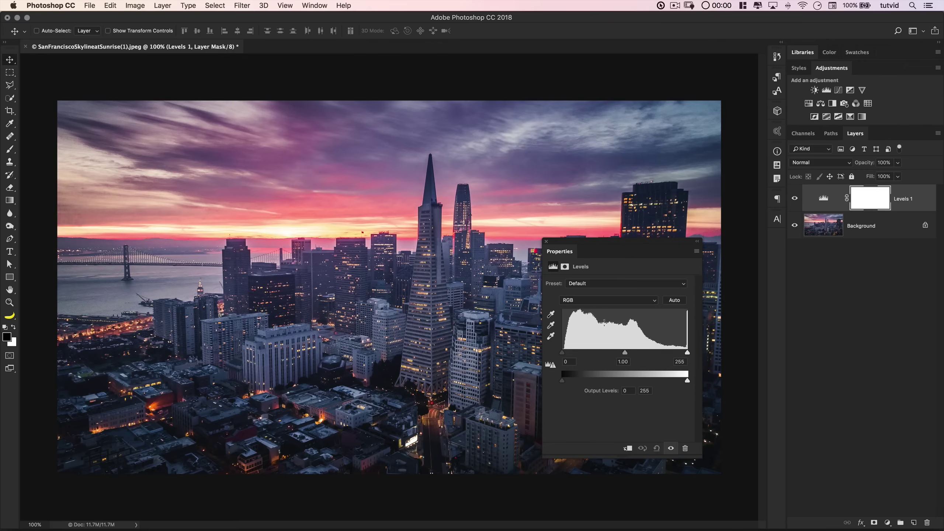
click(586, 303)
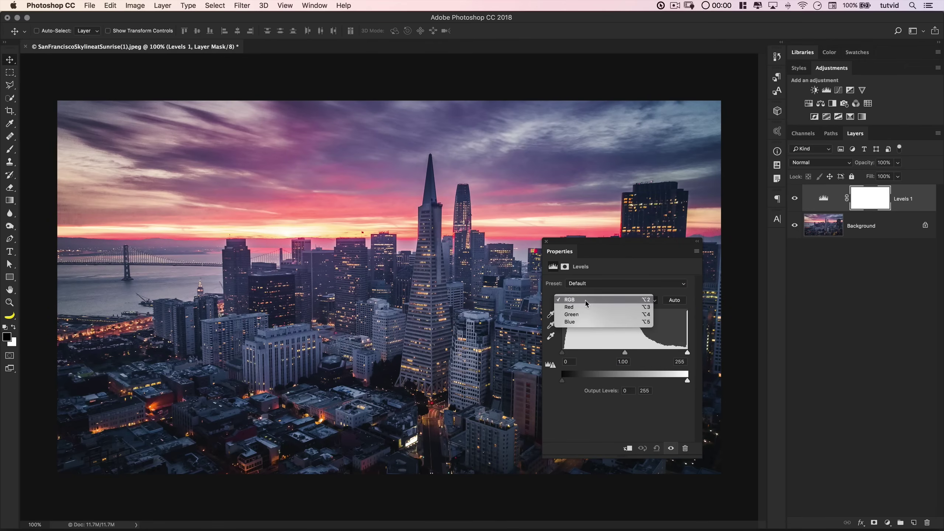
click(583, 325)
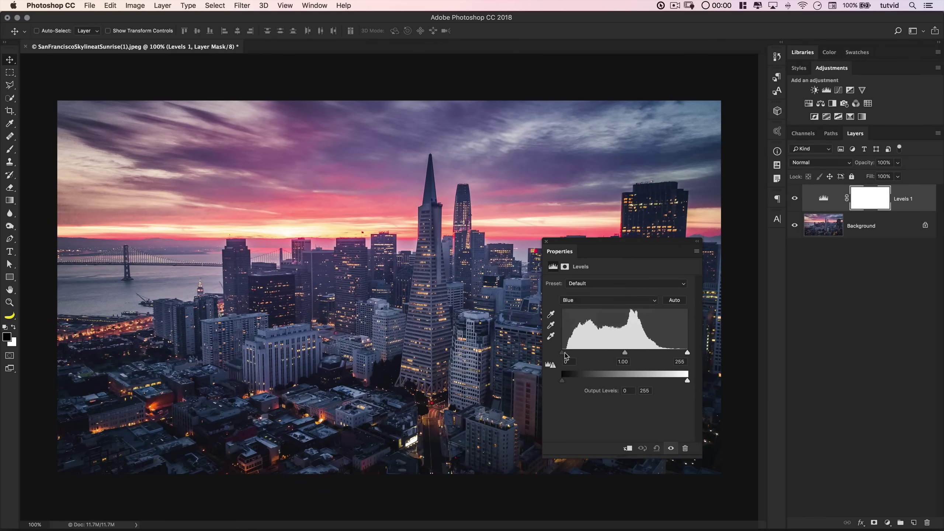
drag(565, 354, 593, 354)
key(super+z)
Step: Test blue output range and midtone shifts for warm and purple casts, then reset Levels to Default
drag(606, 383, 548, 383)
mouse_move(688, 381)
mouse_down()
mouse_move(649, 382)
mouse_move(723, 383)
mouse_up()
mouse_move(626, 357)
mouse_down()
mouse_move(590, 356)
mouse_move(677, 354)
mouse_move(622, 356)
mouse_up()
click(658, 449)
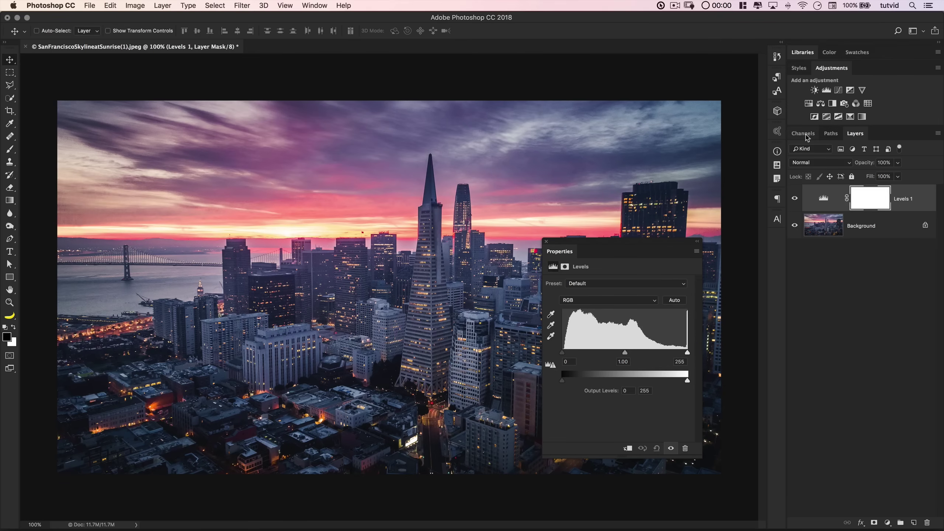
Step: Target only the Red and Green channels in Channels, then return to the Layers list
click(805, 135)
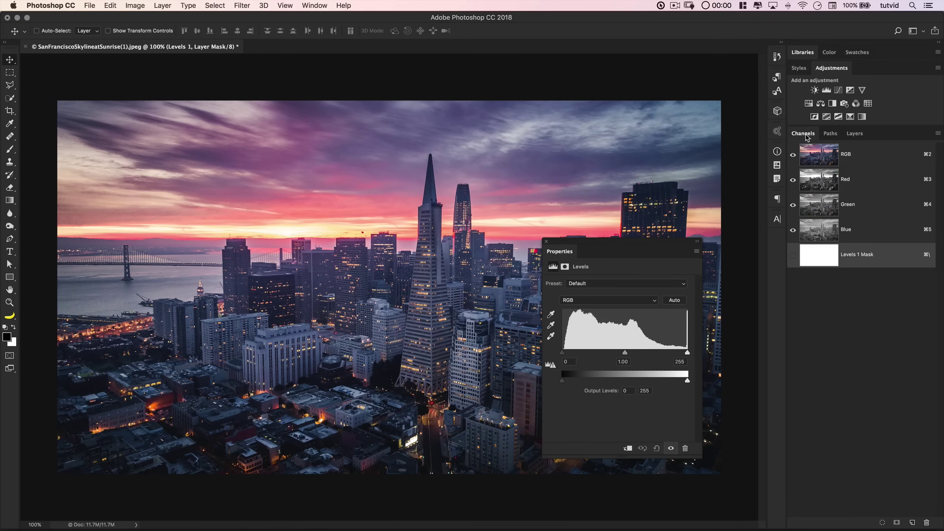
click(865, 181)
shift+click(873, 199)
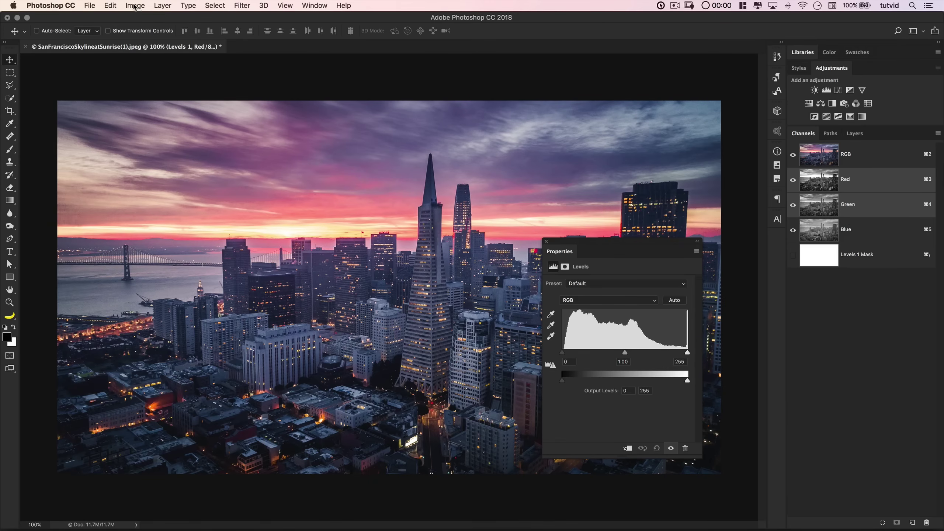
click(135, 6)
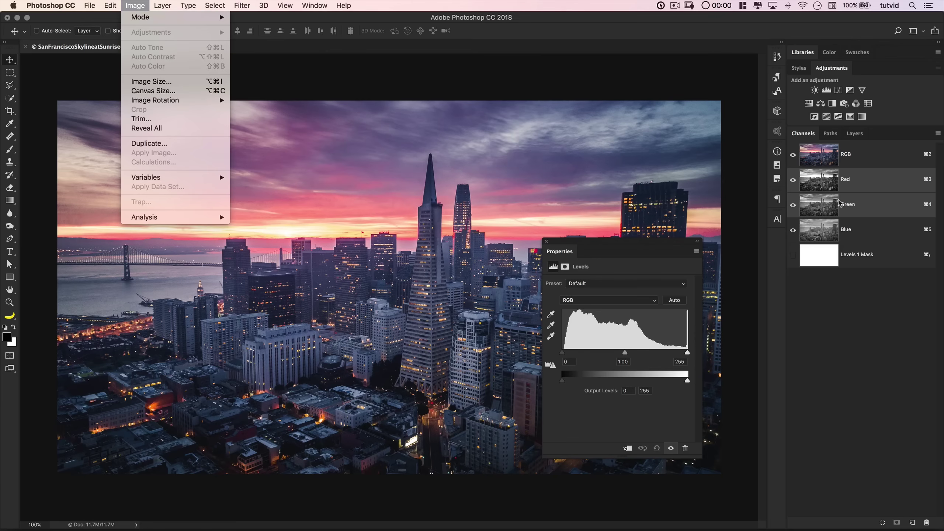
click(850, 178)
click(869, 135)
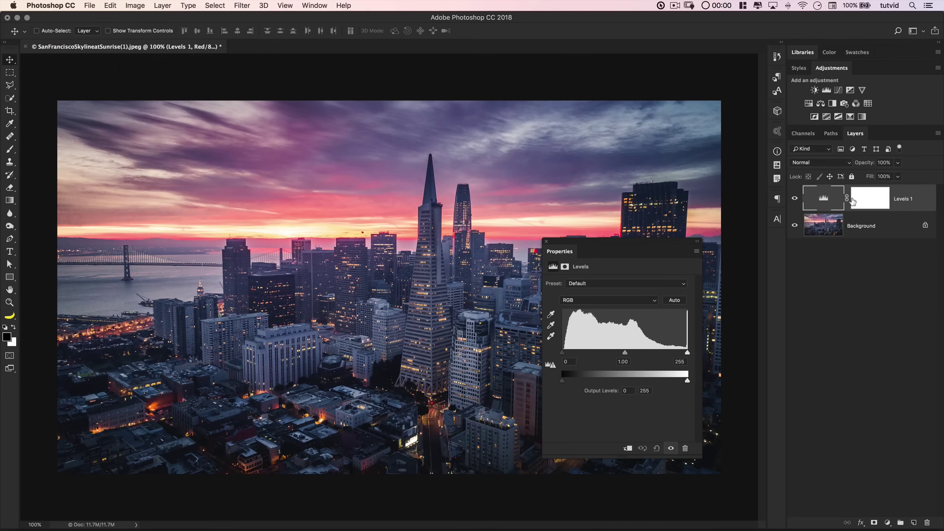
Step: Select the Background layer and target its Red and Green channels
click(876, 225)
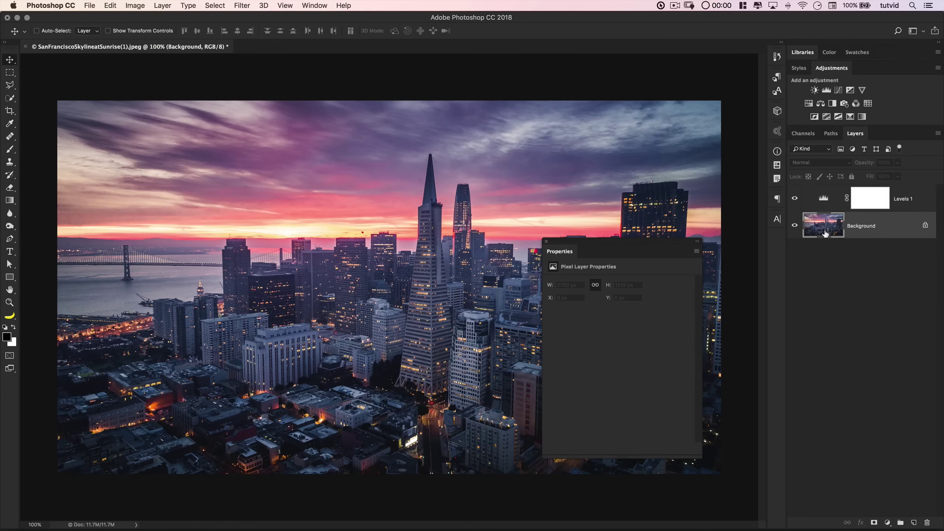
click(812, 136)
click(870, 181)
shift+click(869, 204)
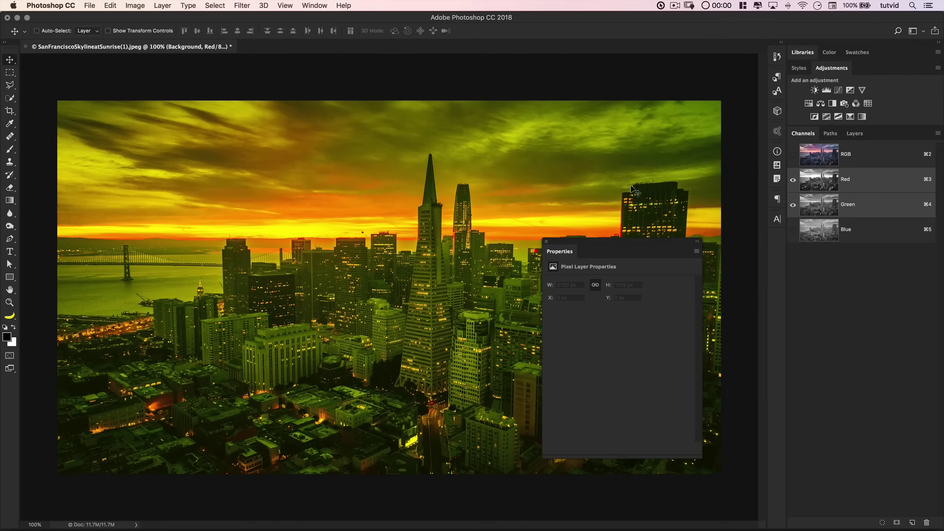
Step: Apply a direct Levels edit to Red-Green with midtone 0.75, then view the full-colour image
click(135, 6)
mouse_move(152, 32)
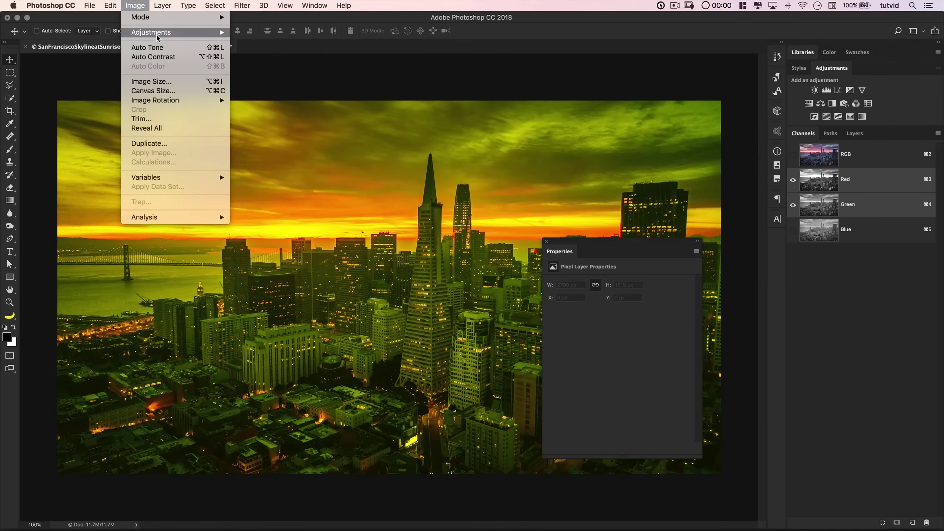
click(292, 42)
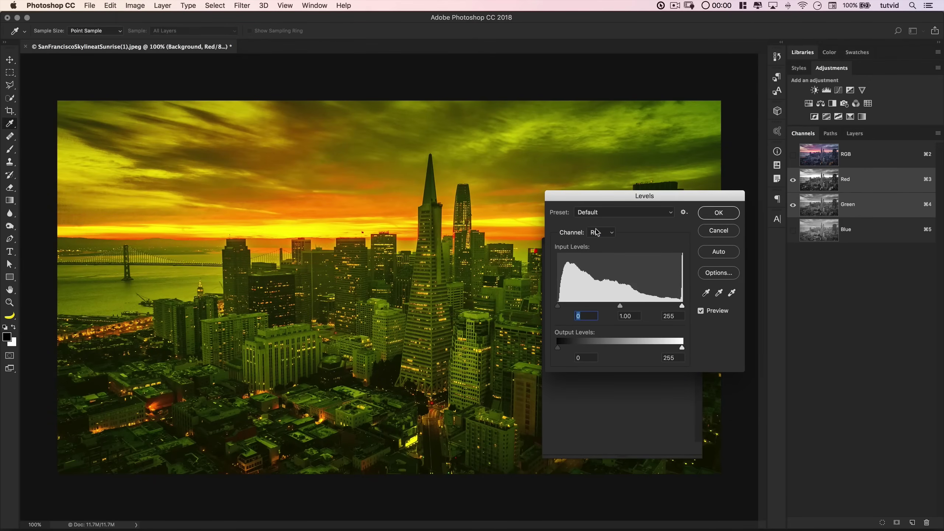
click(608, 234)
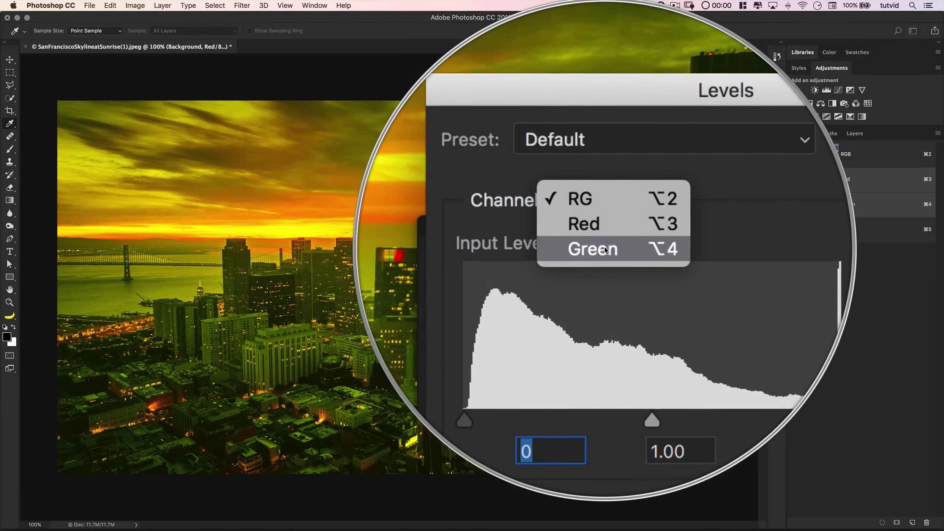
click(596, 235)
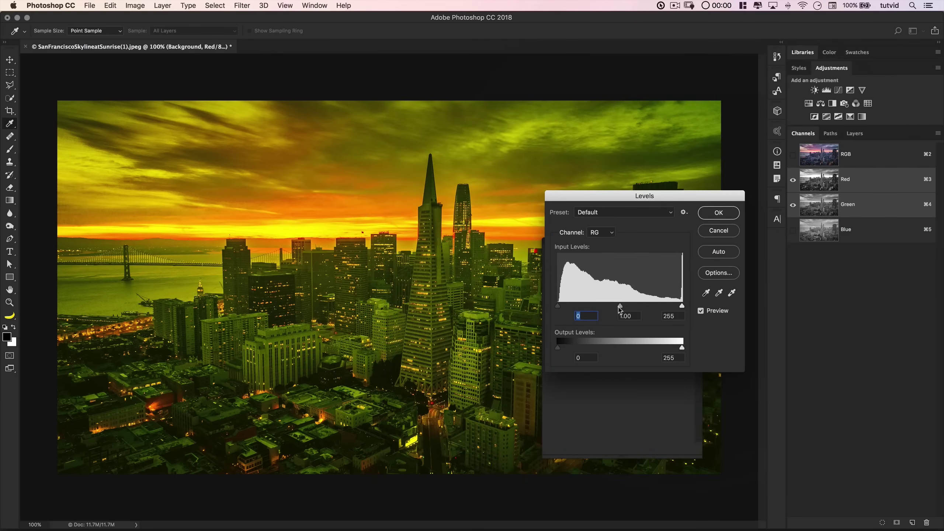
mouse_move(619, 309)
mouse_down()
mouse_move(609, 308)
mouse_move(630, 306)
mouse_up()
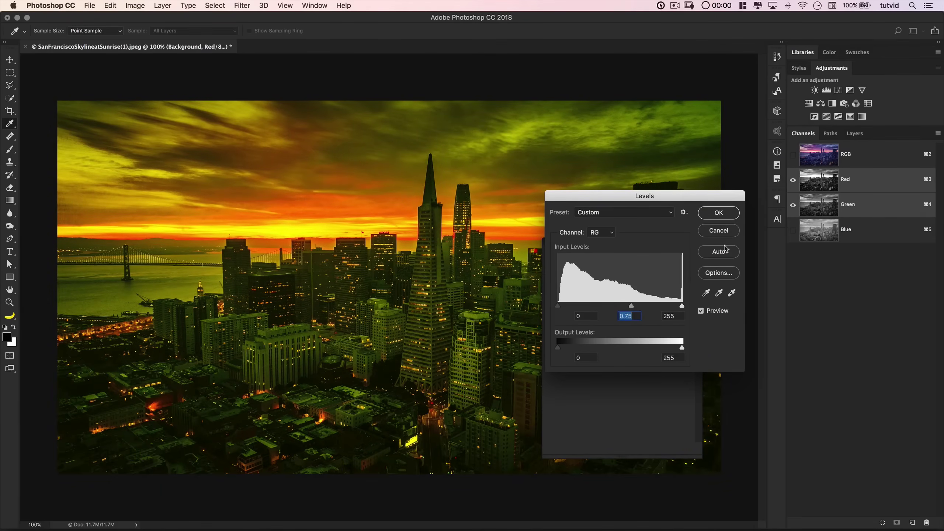
click(720, 213)
click(793, 154)
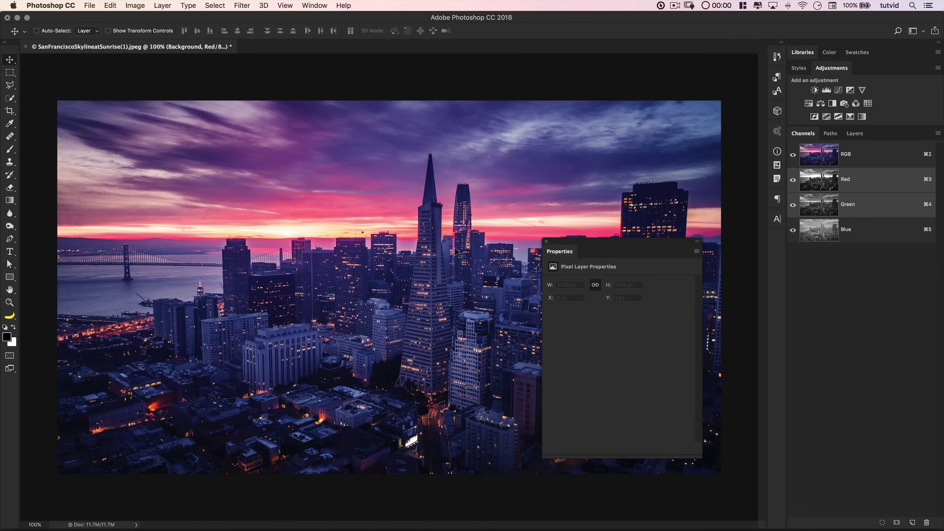
Step: Undo the destructive Levels edit, retarget all channels, and select the Levels 1 layer
key(super+z)
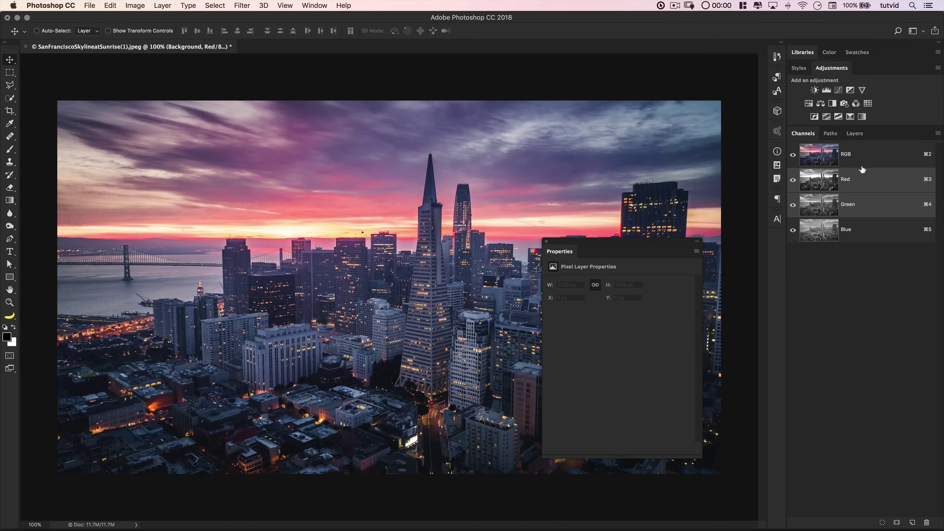
click(861, 166)
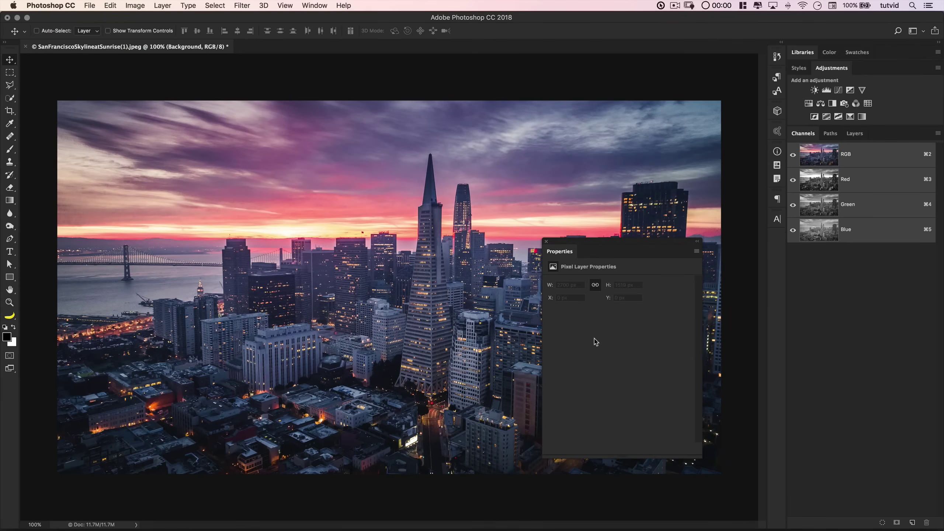
click(855, 134)
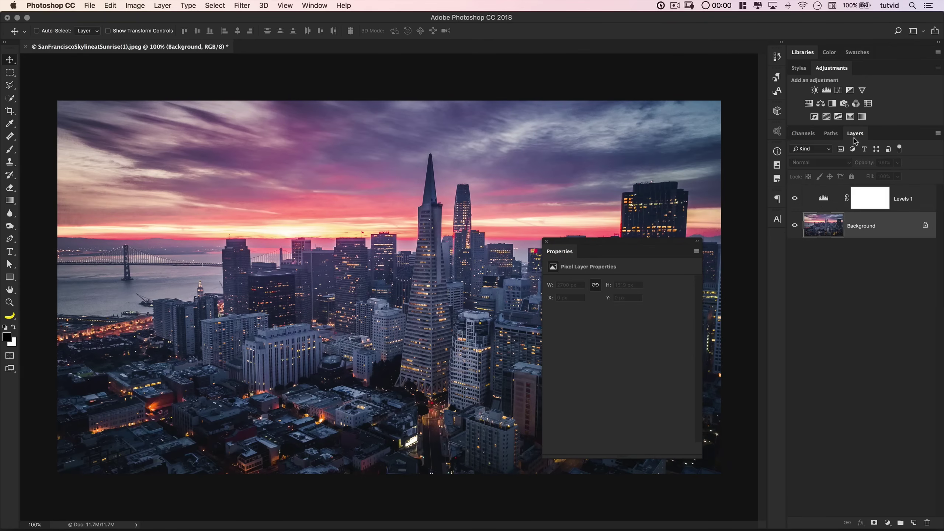
click(823, 201)
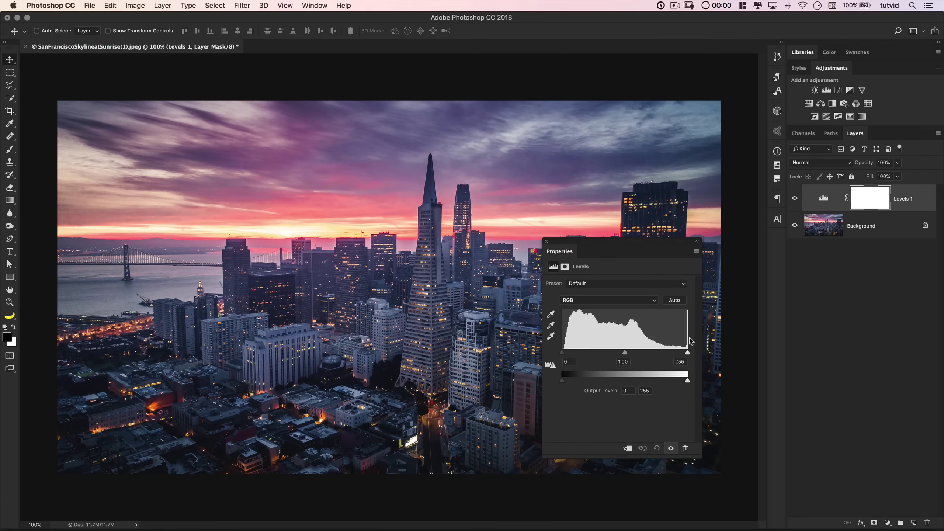
Step: Brighten Levels 1 red midtones to 1.68 and darken green midtones for a magenta tint
click(616, 301)
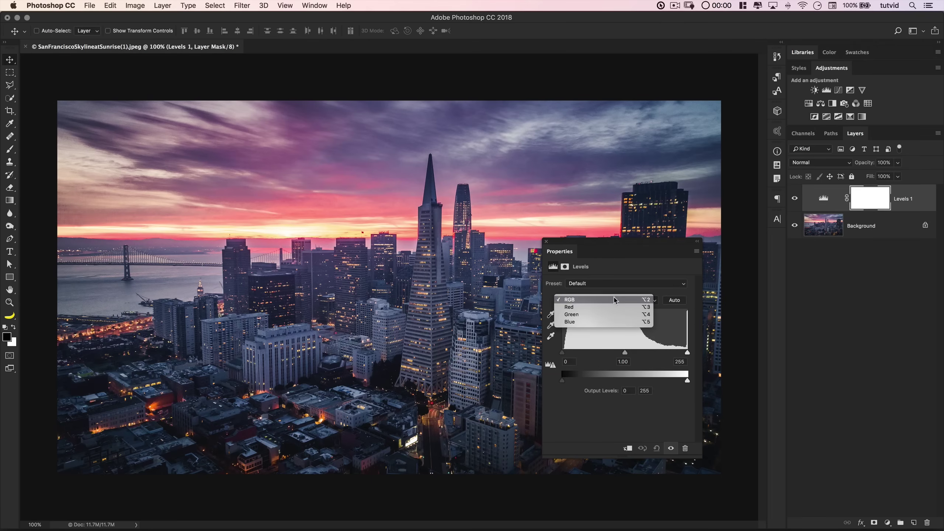
click(592, 309)
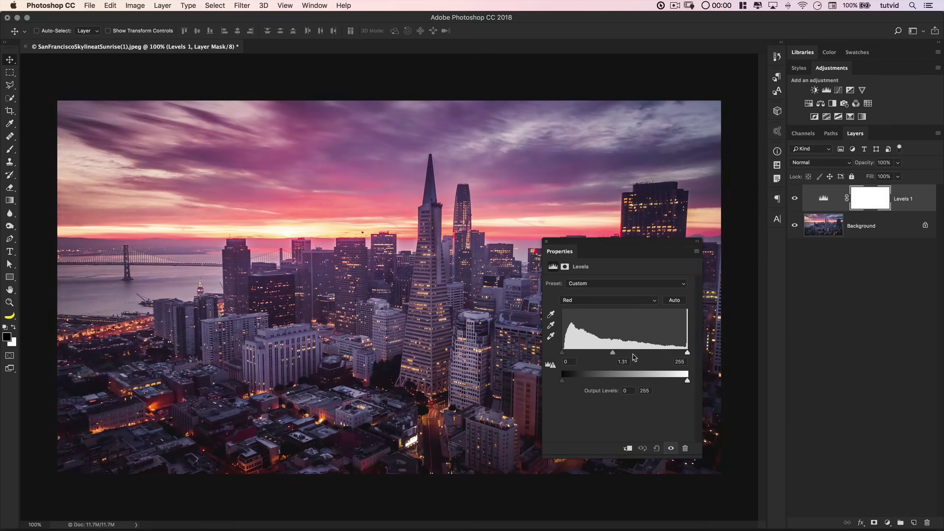
drag(624, 355, 602, 355)
click(611, 300)
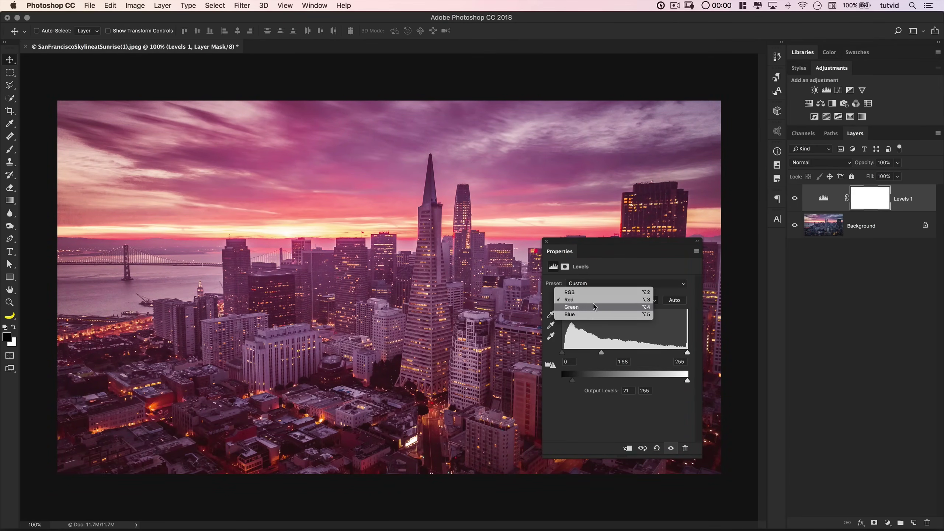
drag(624, 354, 638, 353)
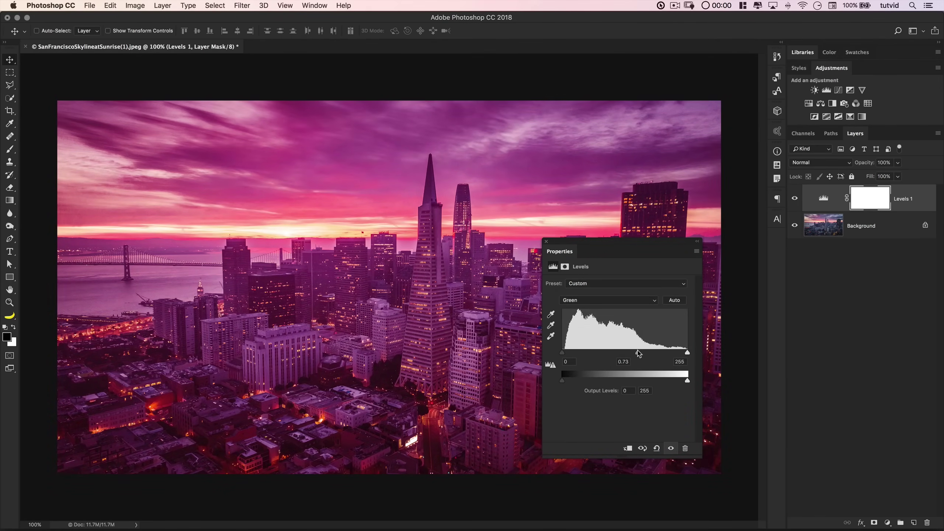
Step: On the Blue channel, lift the black output point and clip blue highlights to 234
click(609, 301)
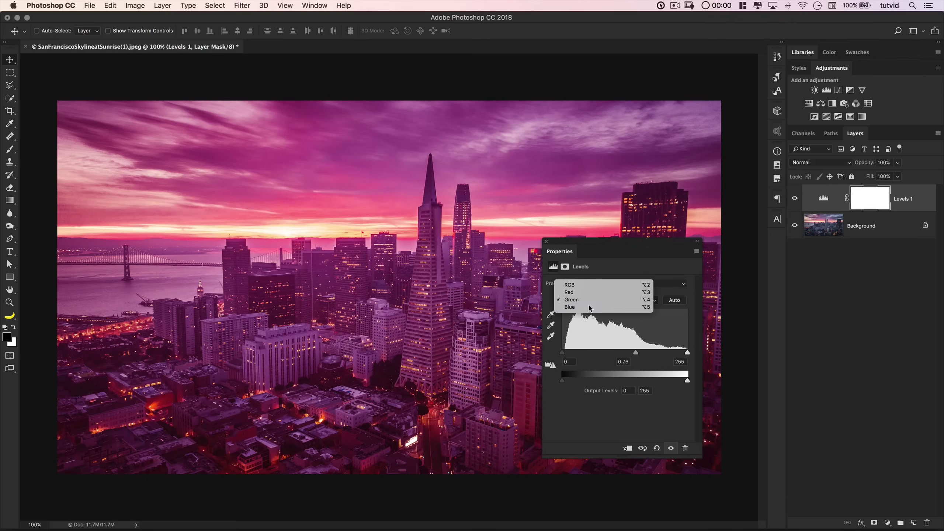
click(601, 313)
drag(566, 381, 570, 381)
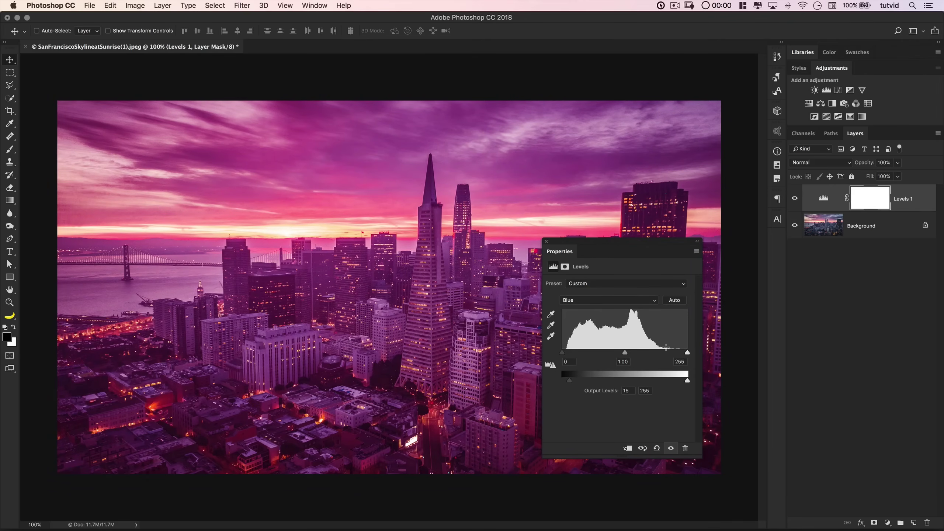
drag(691, 354, 612, 356)
click(848, 163)
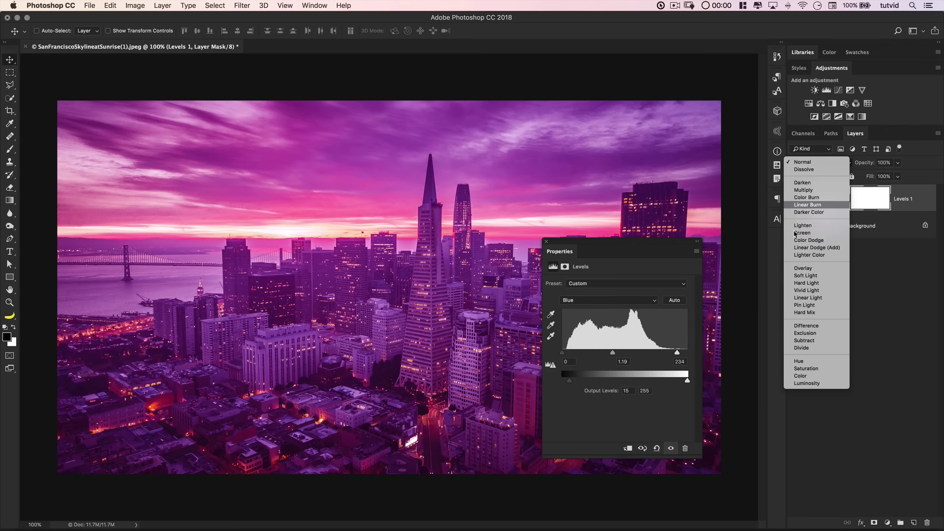
click(806, 275)
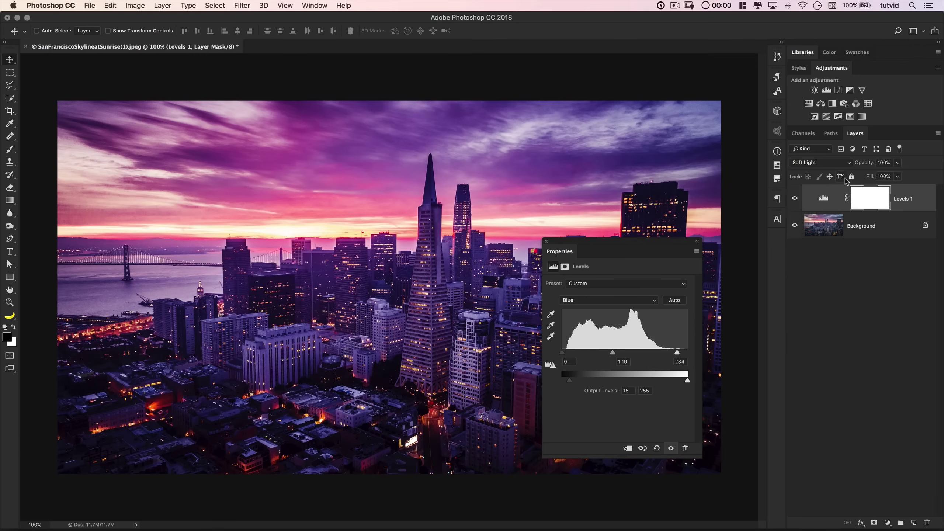
drag(870, 168, 819, 179)
click(793, 199)
click(793, 199)
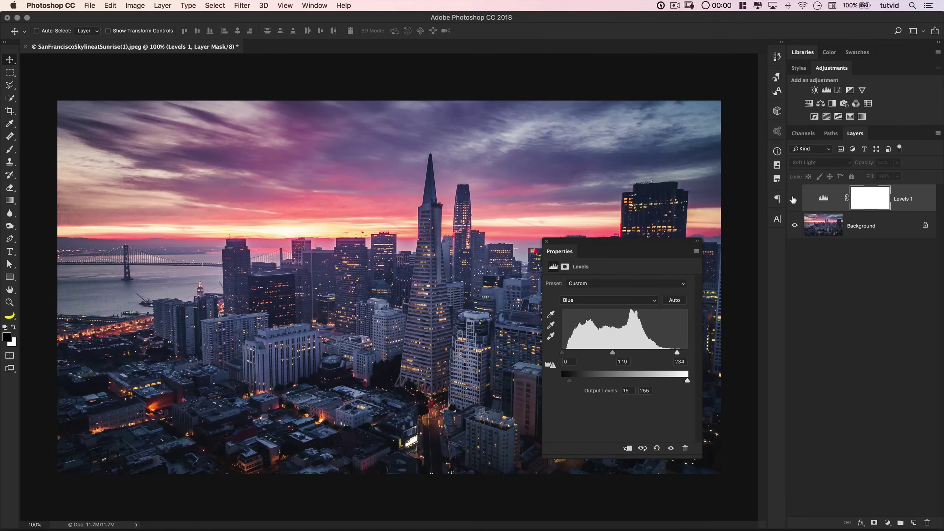
click(794, 199)
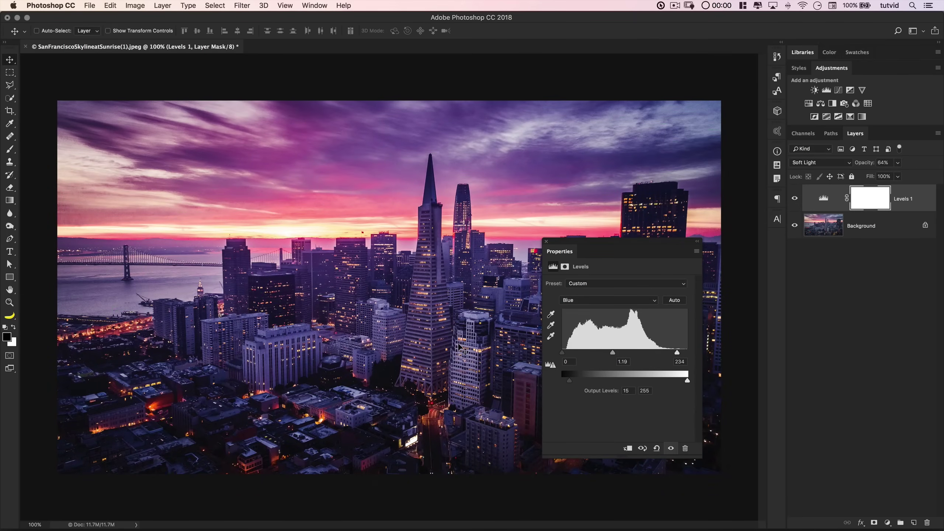
Step: Dock the Properties panel, select Background, and hide the Levels 1 grade
drag(601, 253, 778, 243)
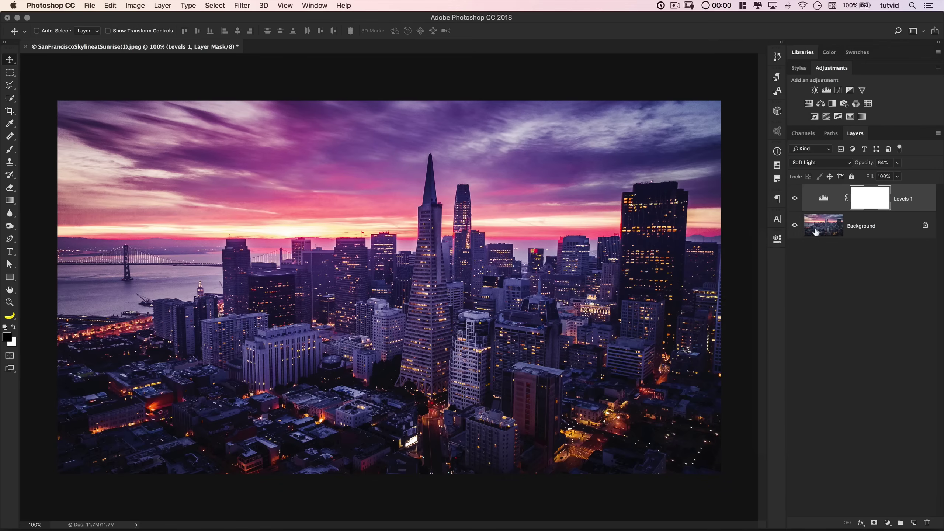
click(875, 228)
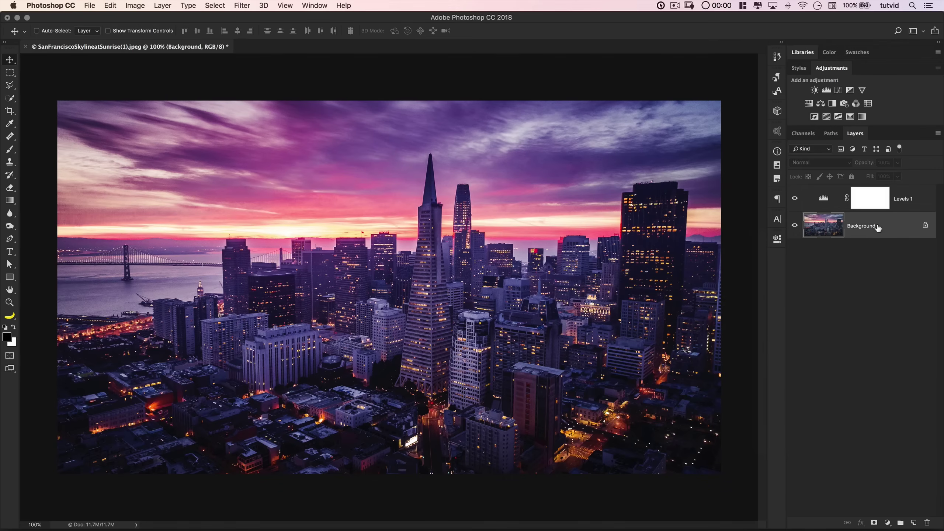
click(795, 199)
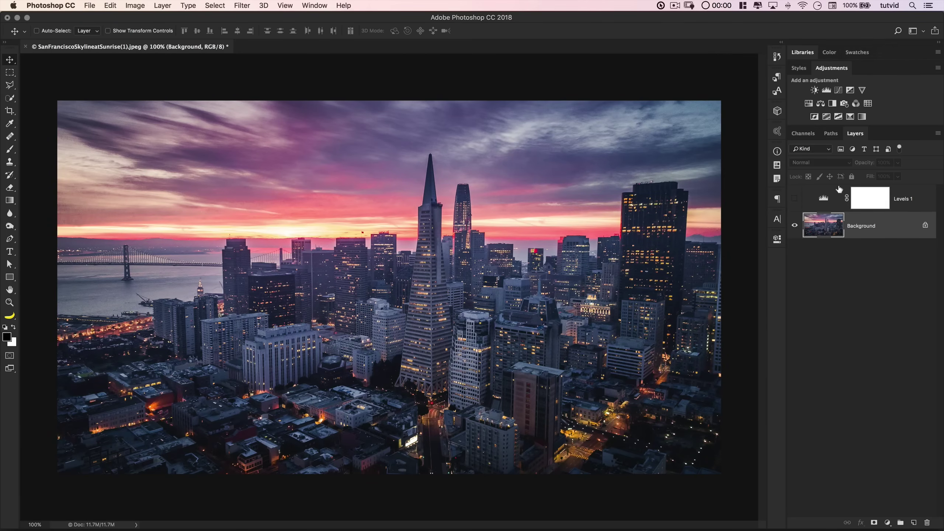
Step: Open Image > Adjustments > Levels on the Background and try Auto
click(136, 5)
mouse_move(152, 32)
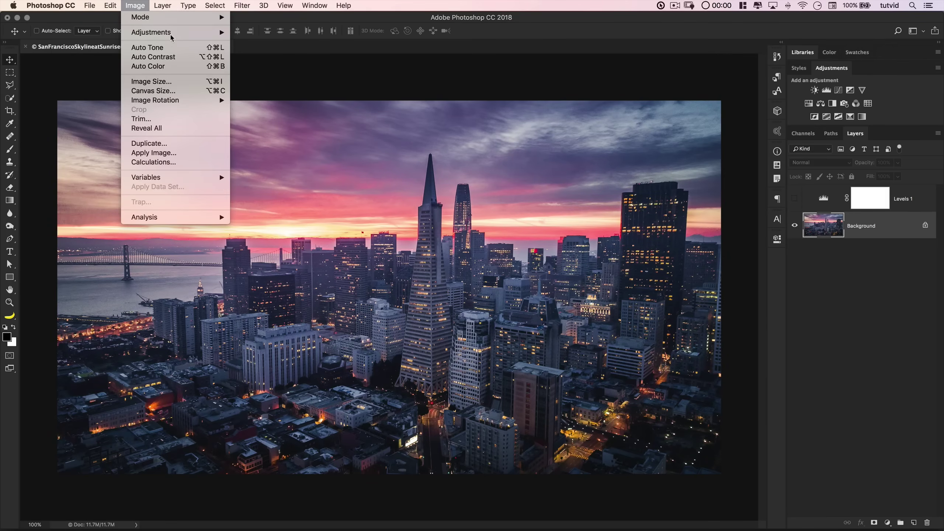
click(280, 41)
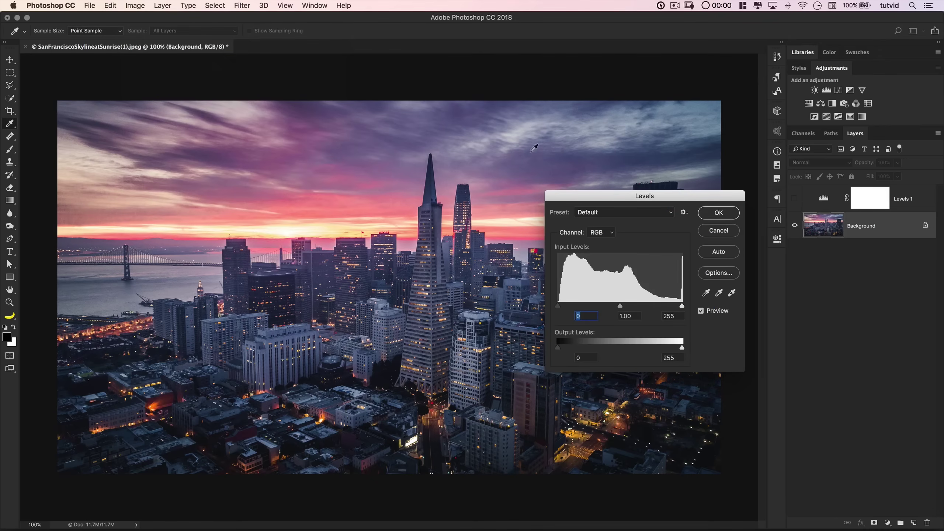
mouse_move(646, 197)
mouse_down()
mouse_move(558, 191)
mouse_move(523, 205)
mouse_up()
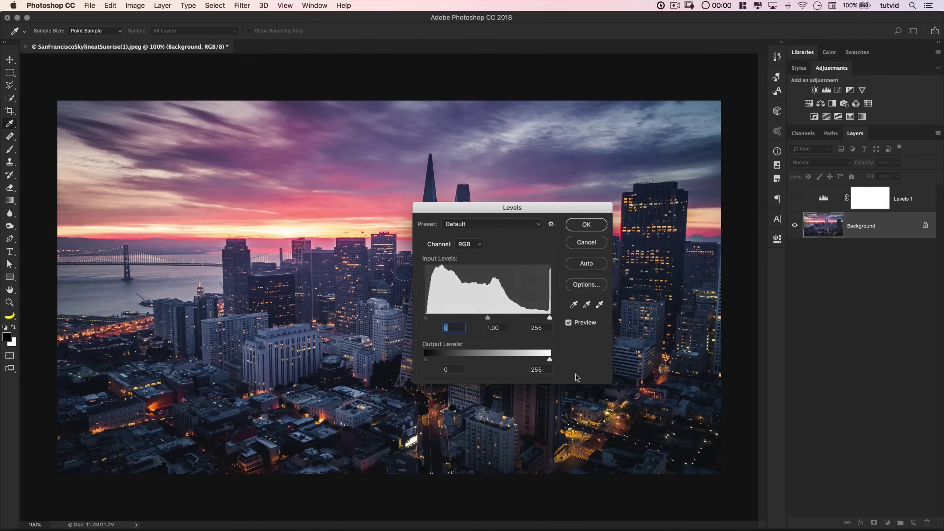
click(587, 264)
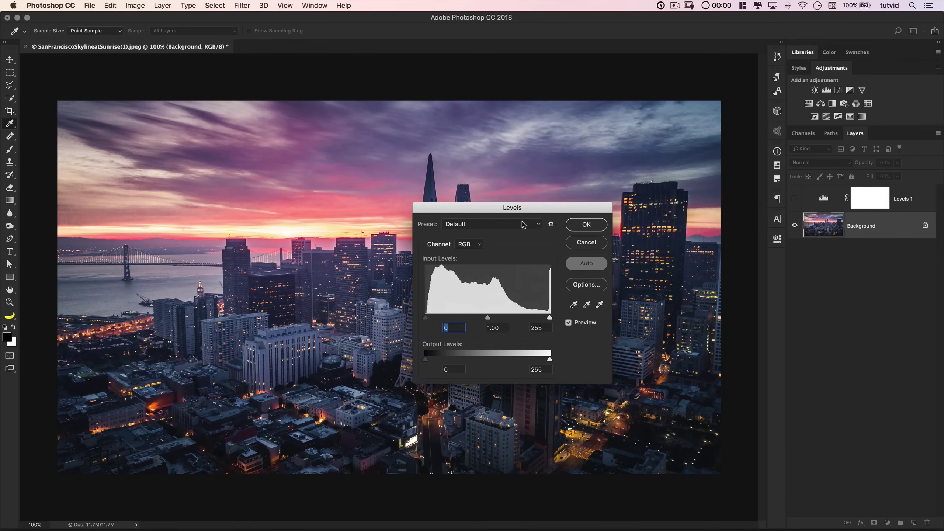
Step: Compare the Levels result with Preview off and on, then Option-reset to default values
drag(522, 208, 682, 238)
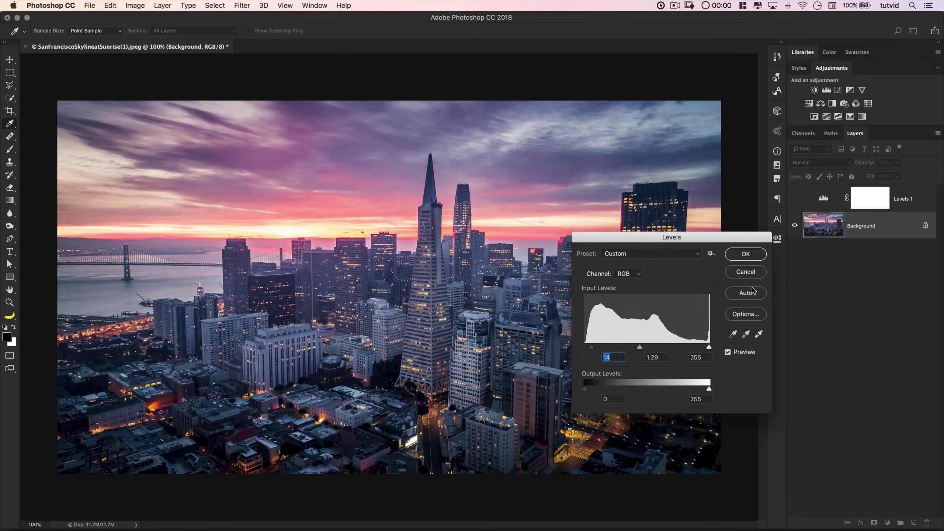
drag(728, 243, 660, 221)
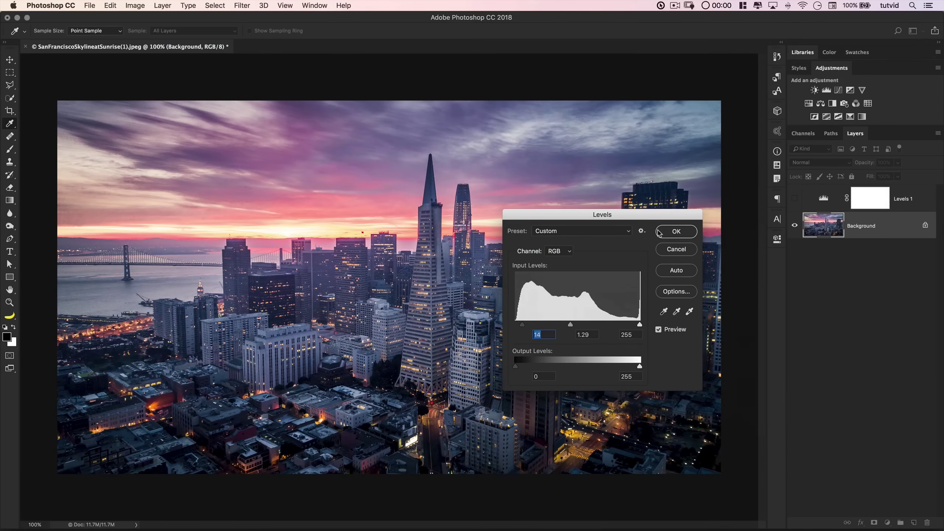
click(659, 330)
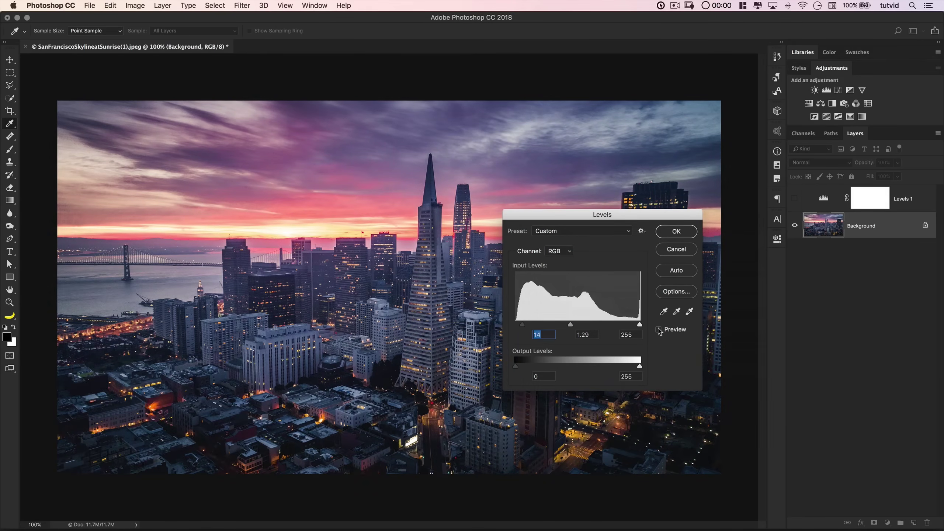
click(659, 329)
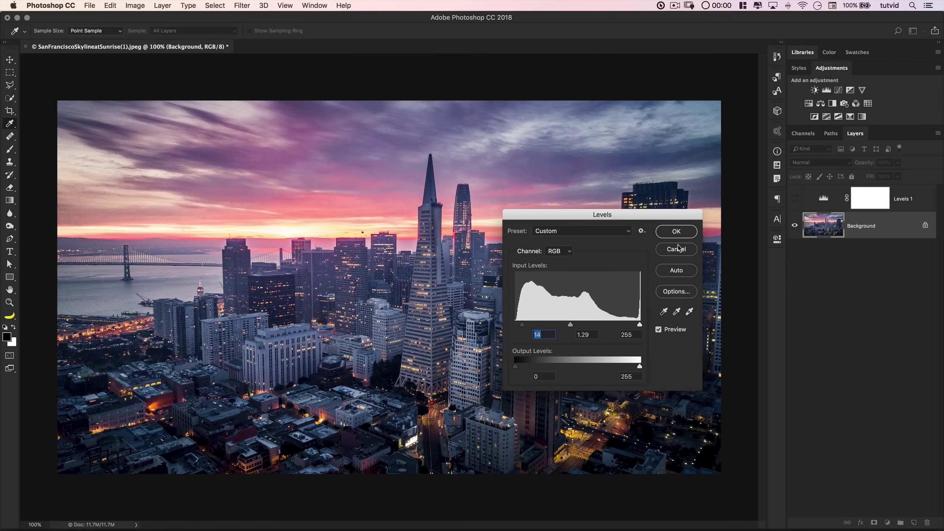
key(alt)
click(676, 250)
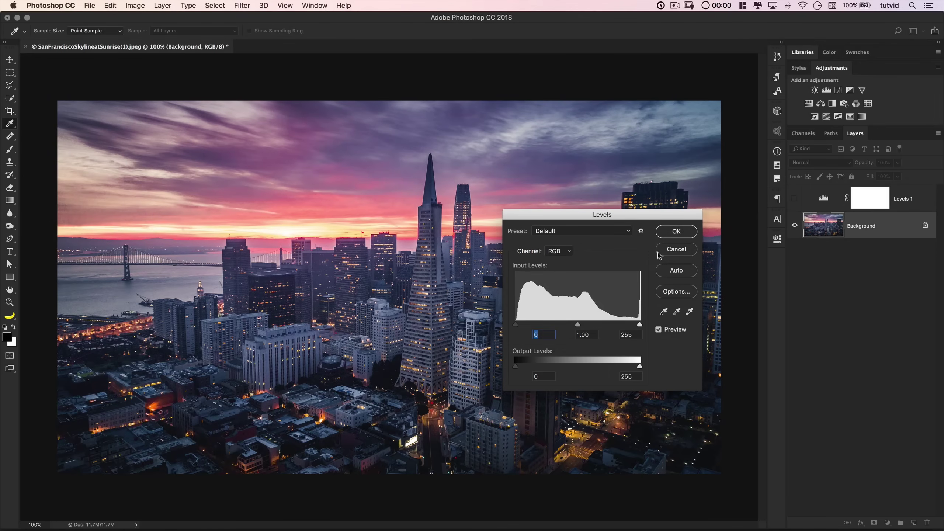
Step: Raise the black input to 29 and black output to 15, then select the Blue channel
drag(516, 327, 530, 327)
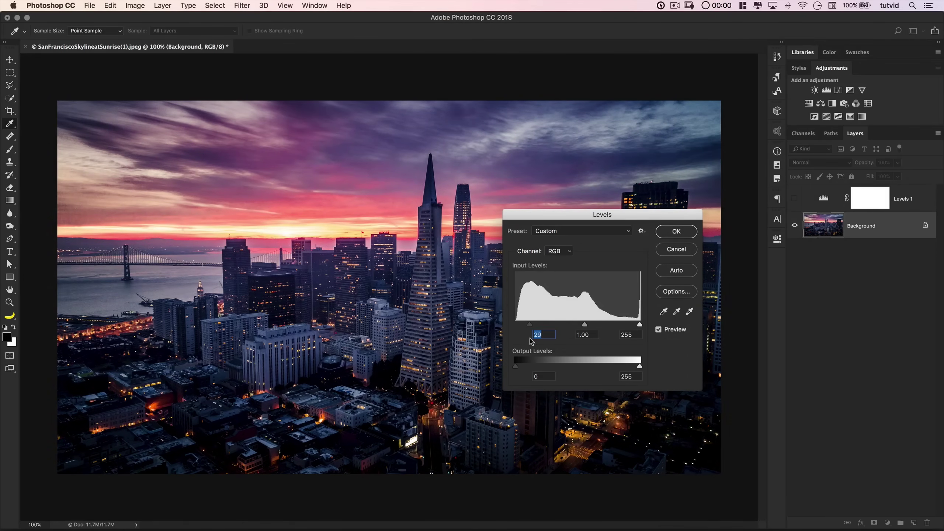
drag(515, 366, 522, 367)
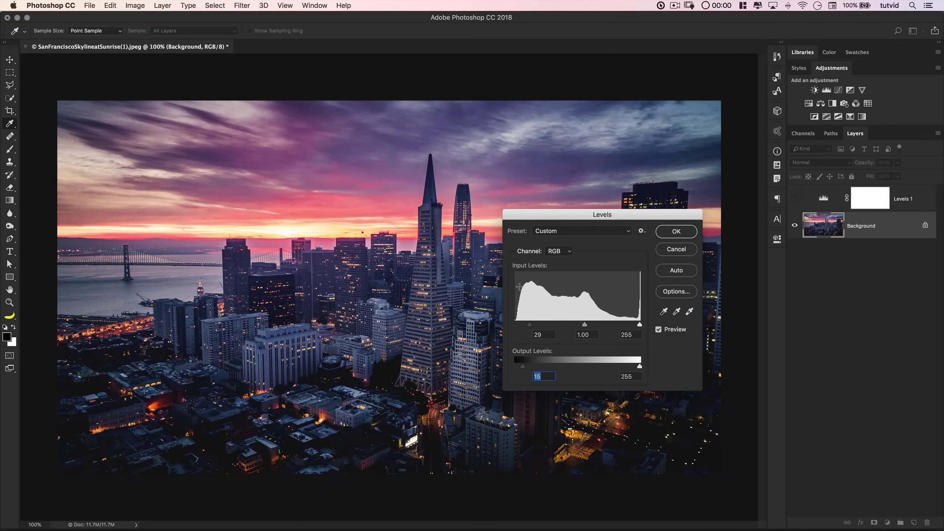
click(587, 233)
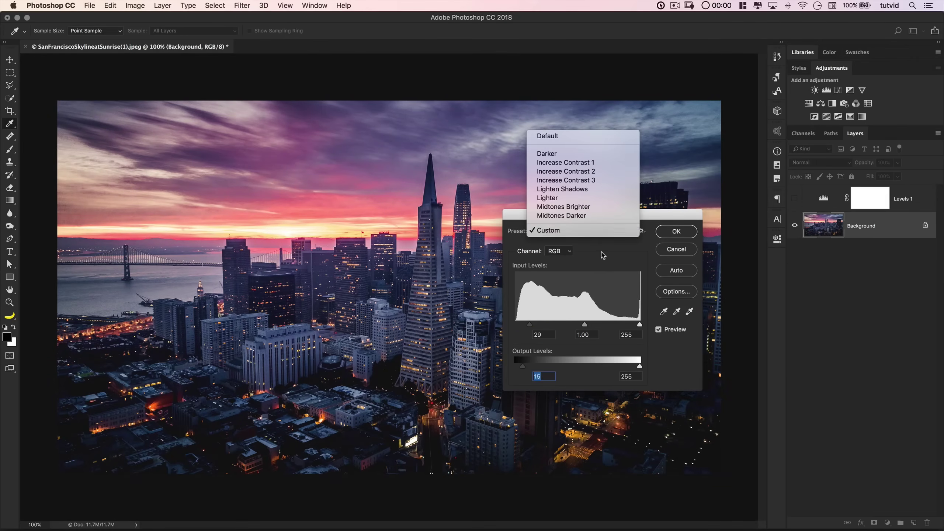
click(568, 252)
click(564, 277)
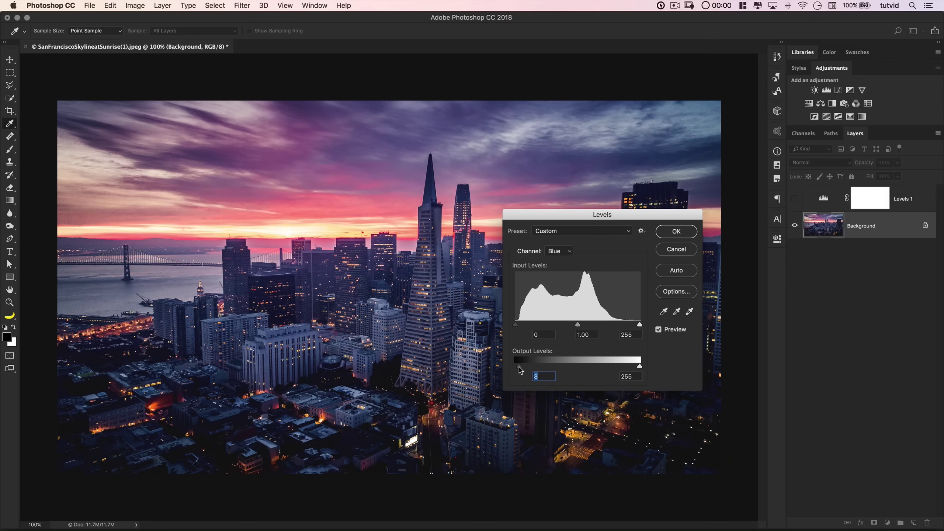
Step: Cut the Red channel midtone to 0.44 and apply the Levels edit to the photo
click(564, 252)
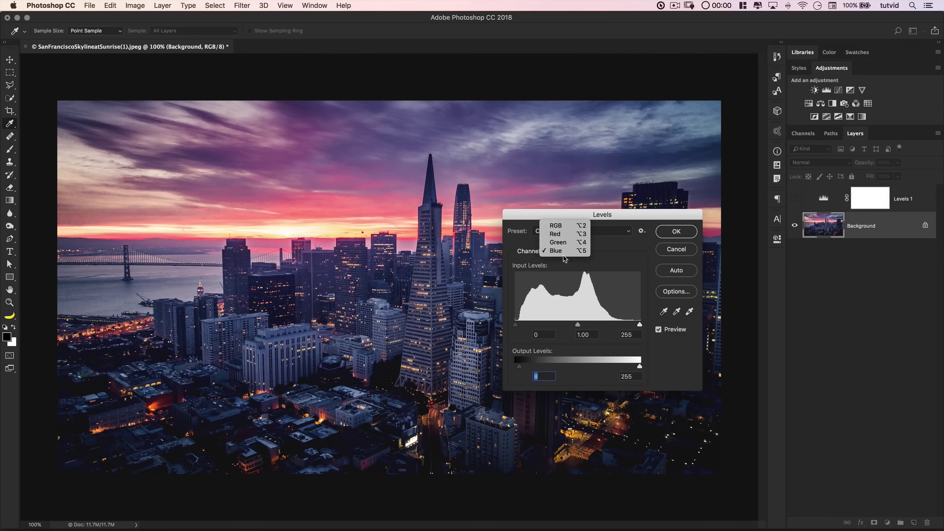
click(561, 235)
drag(583, 329, 607, 327)
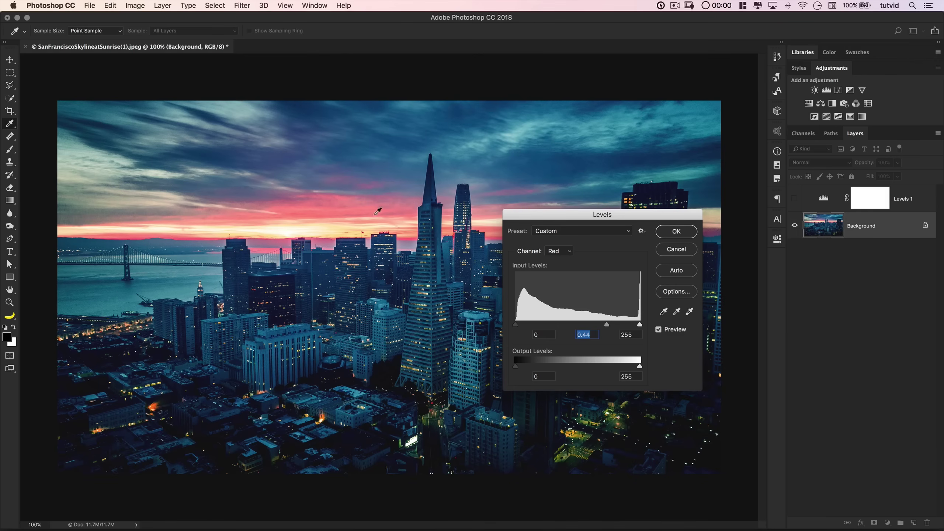
click(673, 233)
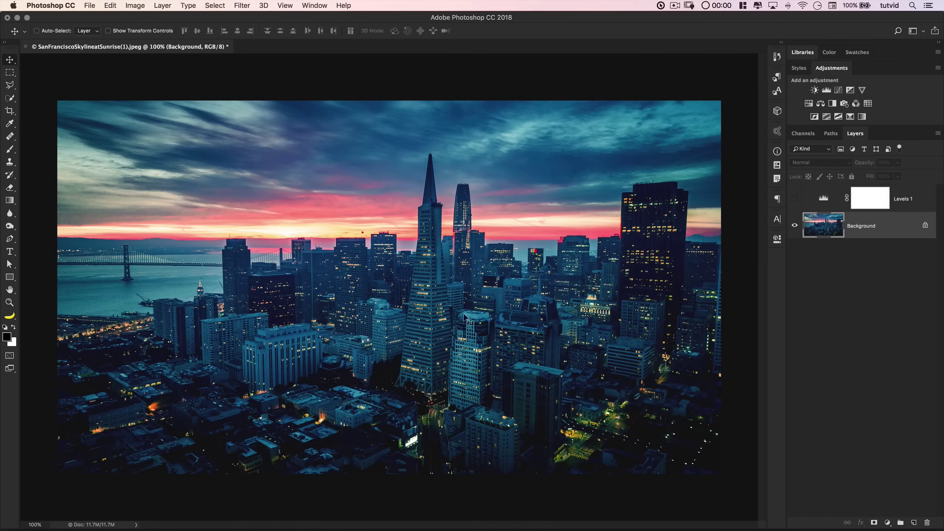
Step: Undo the direct Levels edit, show Levels 1 again, and check the Channels panel
key(super)
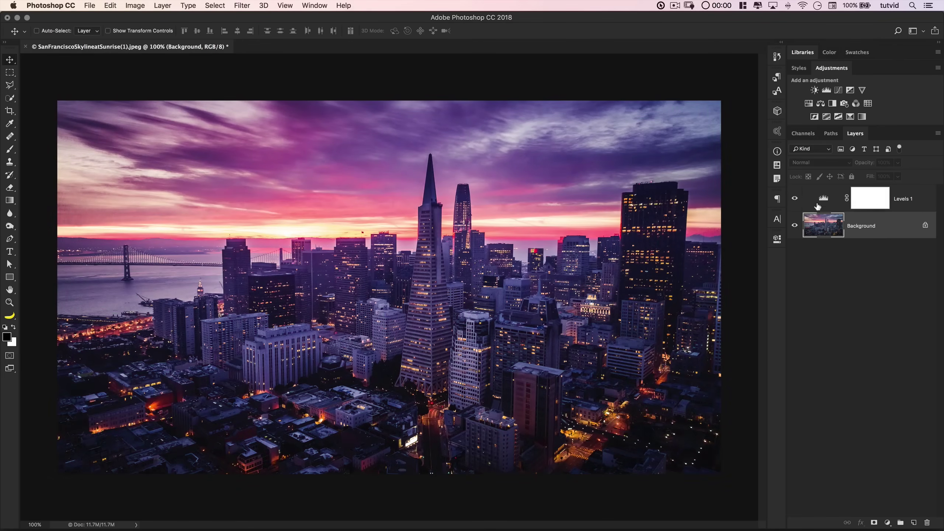
click(819, 205)
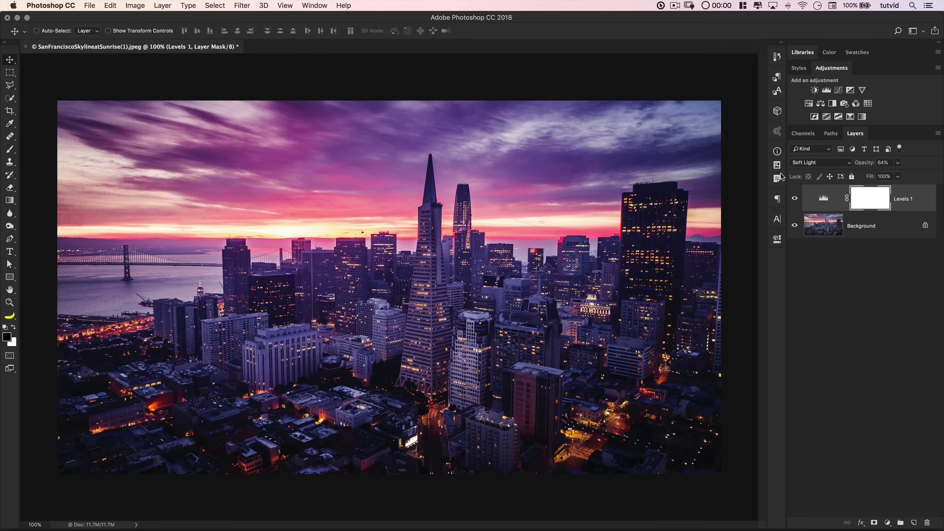
click(804, 134)
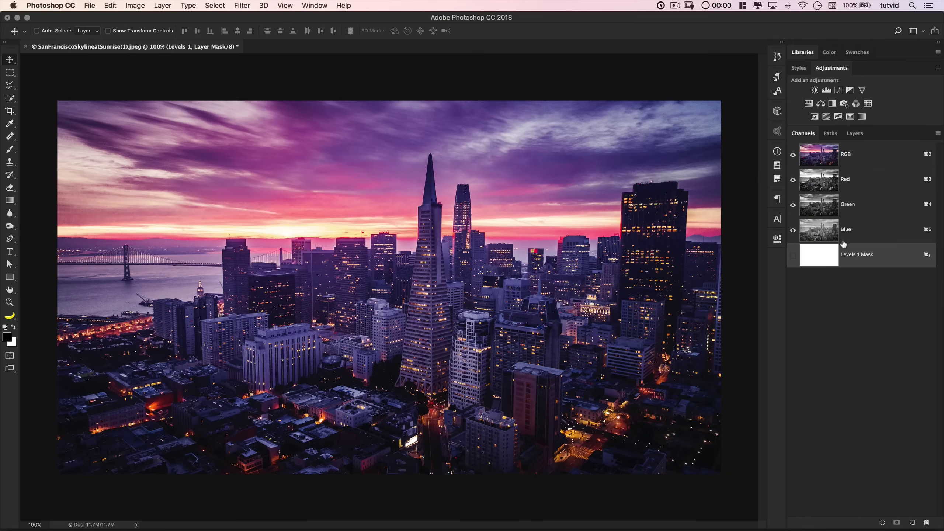
click(855, 134)
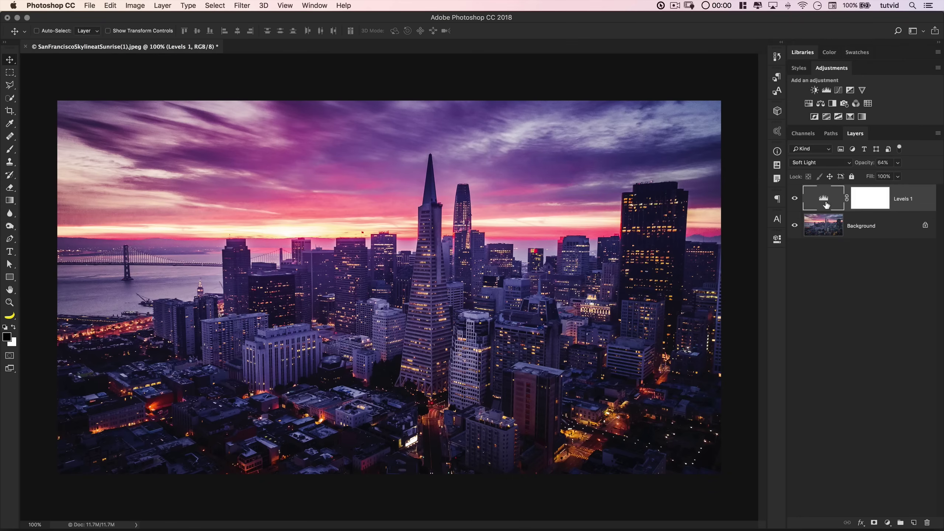
Step: Reselect Levels 1 and toggle its visibility off and on to compare the grade
click(860, 234)
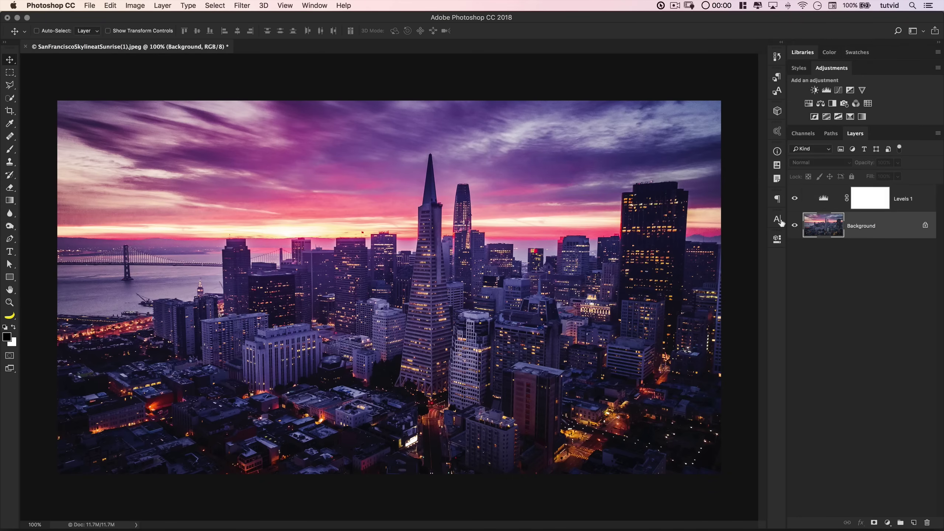
click(135, 6)
mouse_move(151, 32)
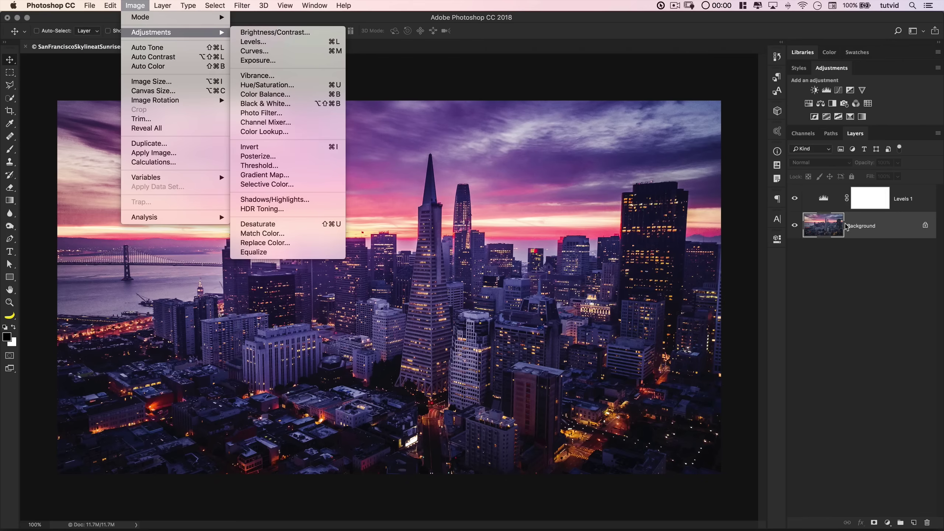
click(817, 223)
click(824, 198)
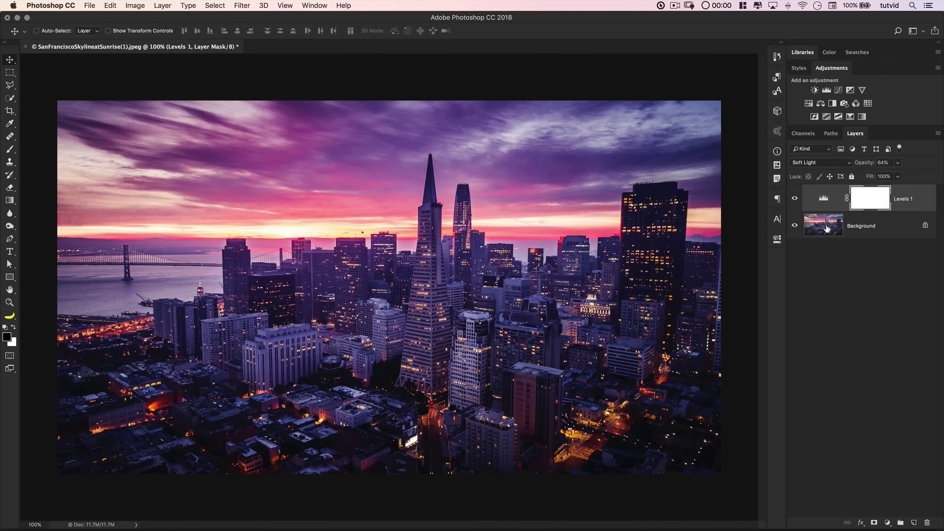
click(795, 199)
click(795, 200)
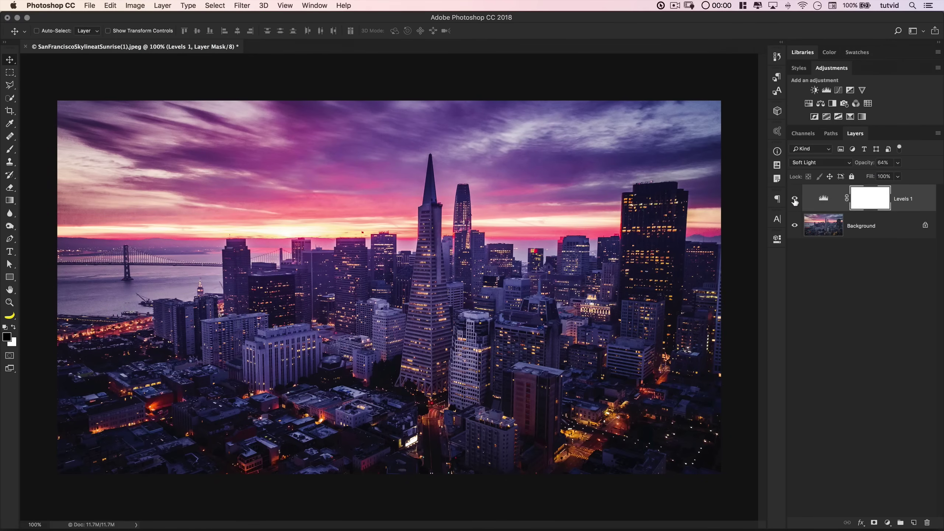